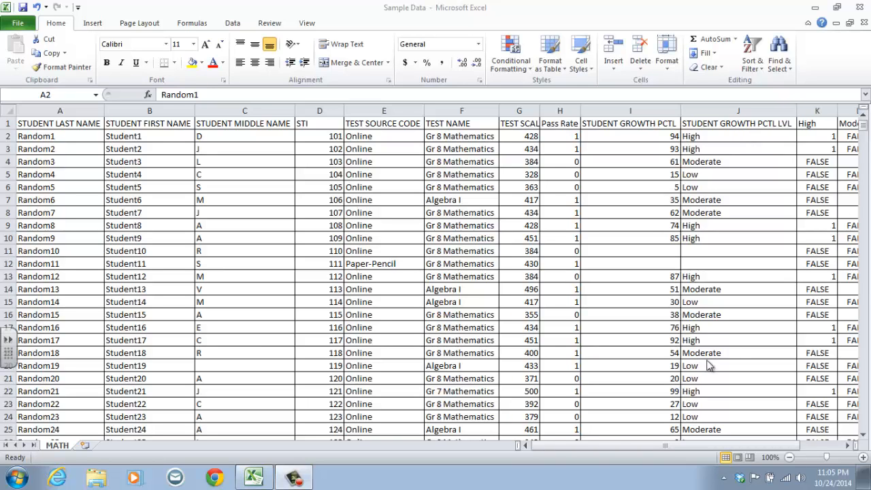
# Create a PivotTable on a new worksheet from the student data in MATH!$A$1:$O$1082.
pyautogui.click(621, 445)
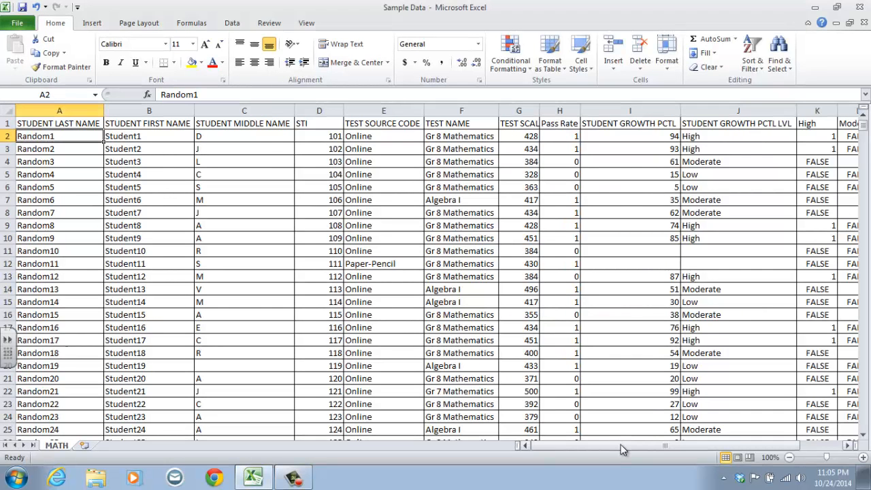
pyautogui.click(852, 446)
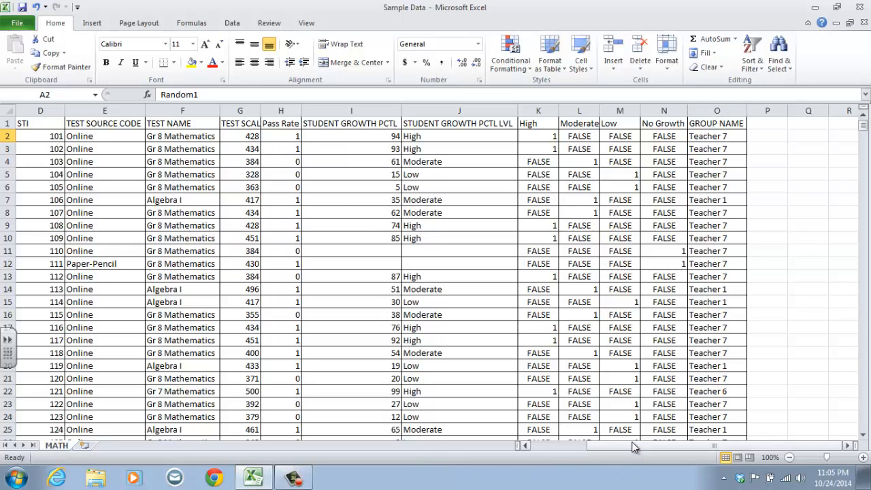
pyautogui.moveTo(633, 446); pyautogui.dragTo(541, 452)
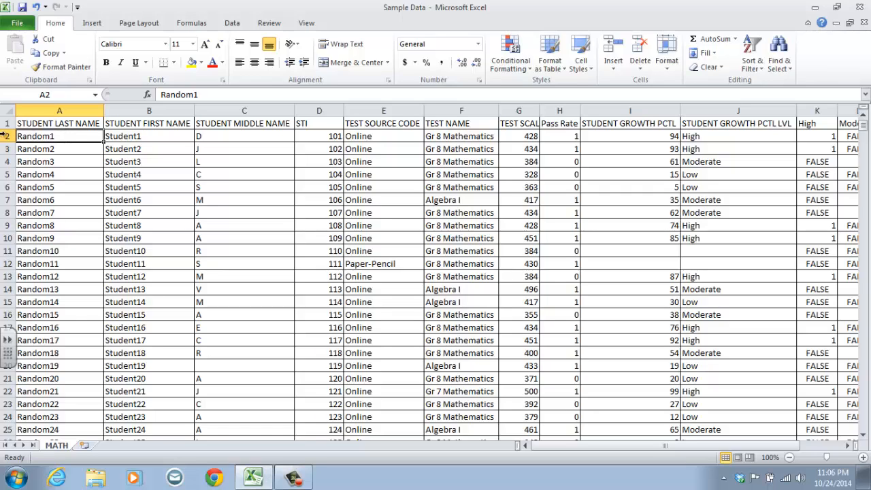
pyautogui.click(40, 123)
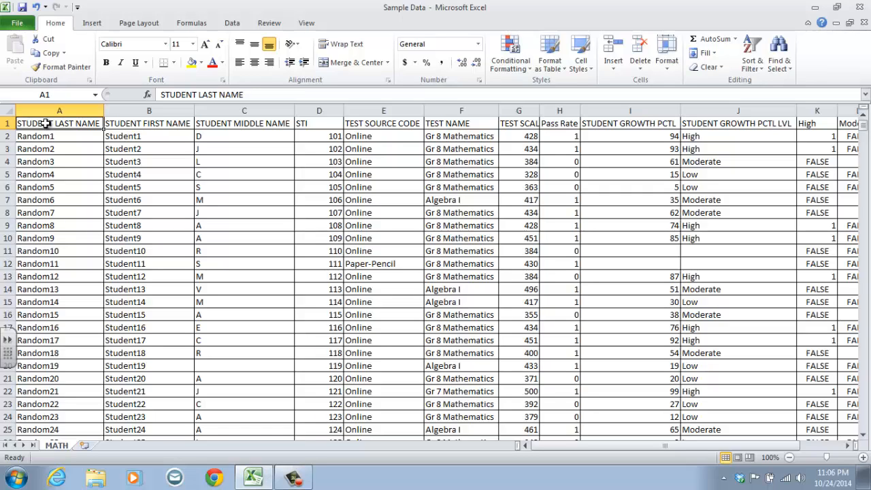
pyautogui.click(91, 26)
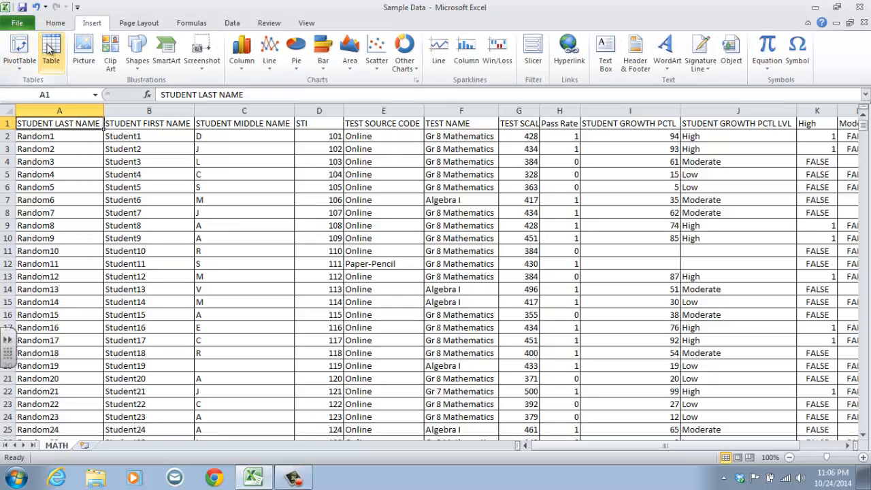
pyautogui.click(23, 54)
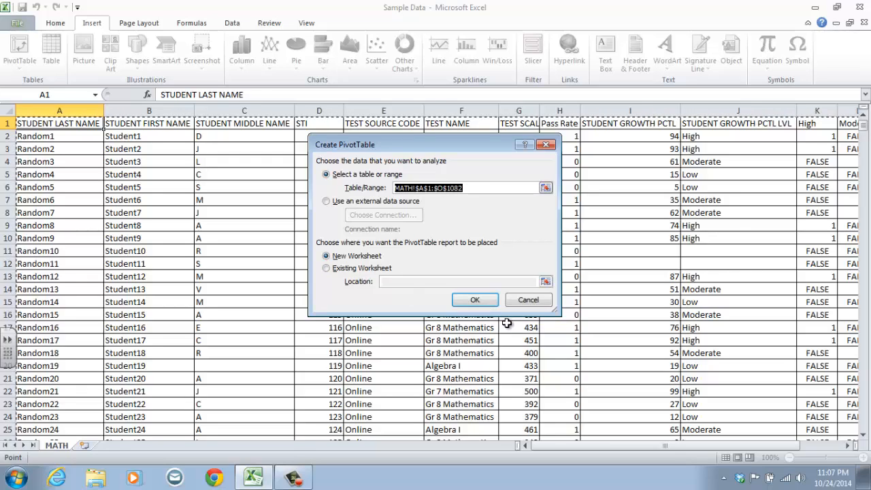
pyautogui.click(475, 301)
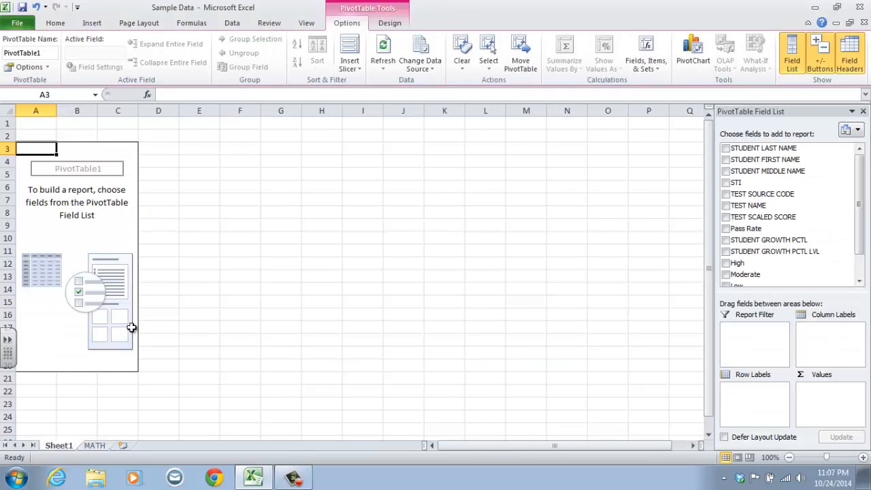
# Add TEST NAME to the PivotTable as the report filter, with all tests included.
pyautogui.click(95, 446)
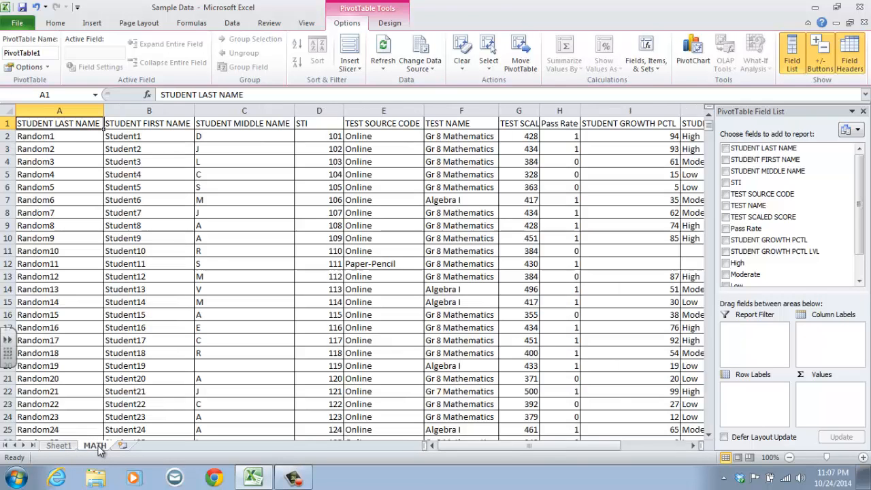
pyautogui.click(58, 446)
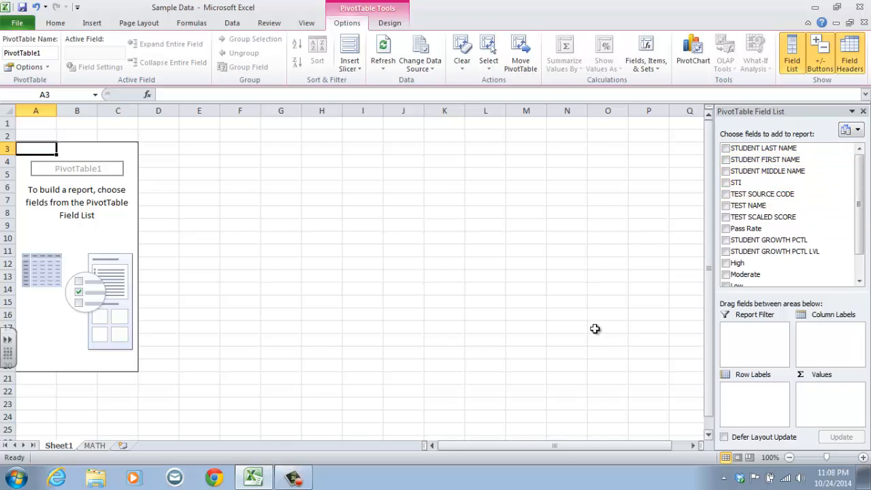
pyautogui.click(104, 446)
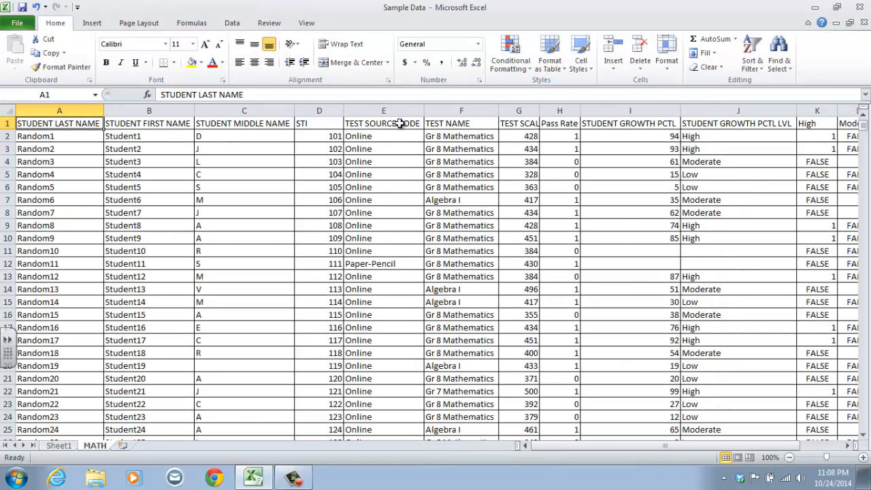
pyautogui.click(58, 445)
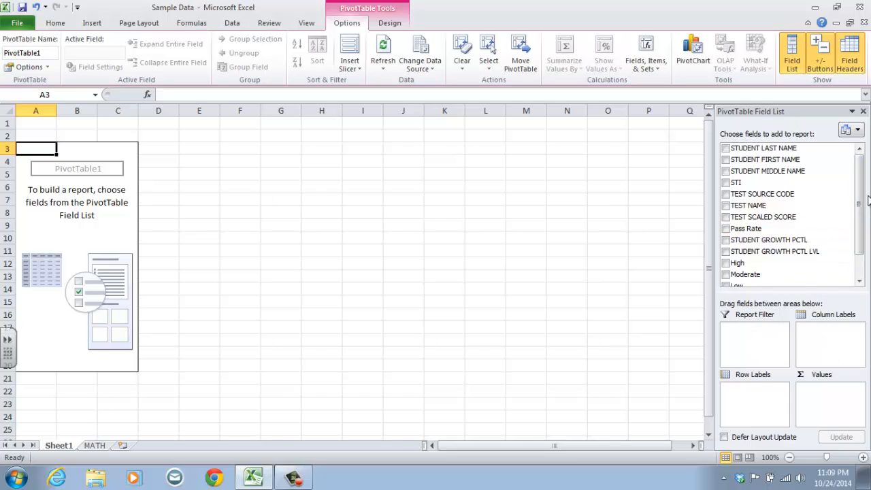
pyautogui.moveTo(863, 196)
pyautogui.mouseDown()
pyautogui.moveTo(864, 237)
pyautogui.moveTo(868, 192)
pyautogui.mouseUp()
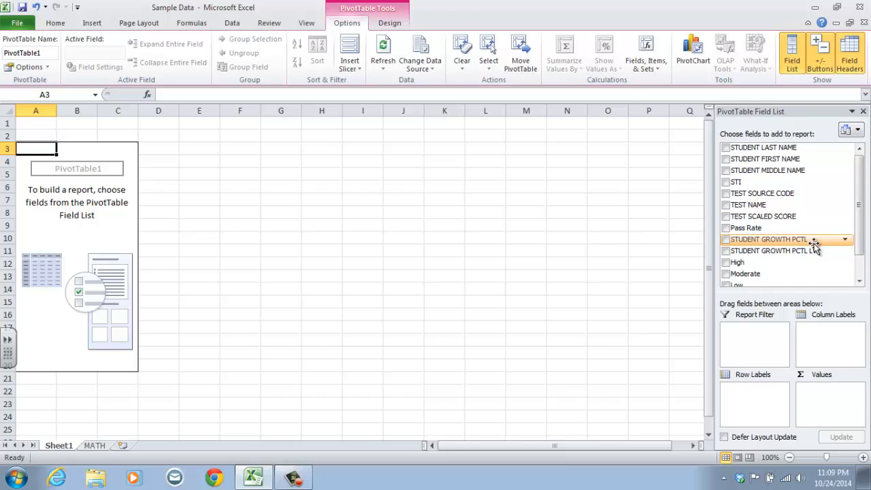
pyautogui.moveTo(760, 206); pyautogui.dragTo(754, 352)
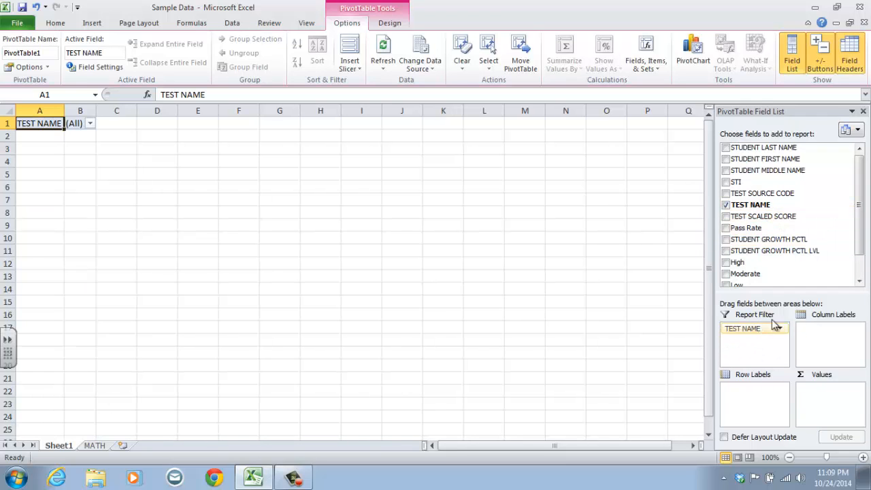
pyautogui.click(91, 125)
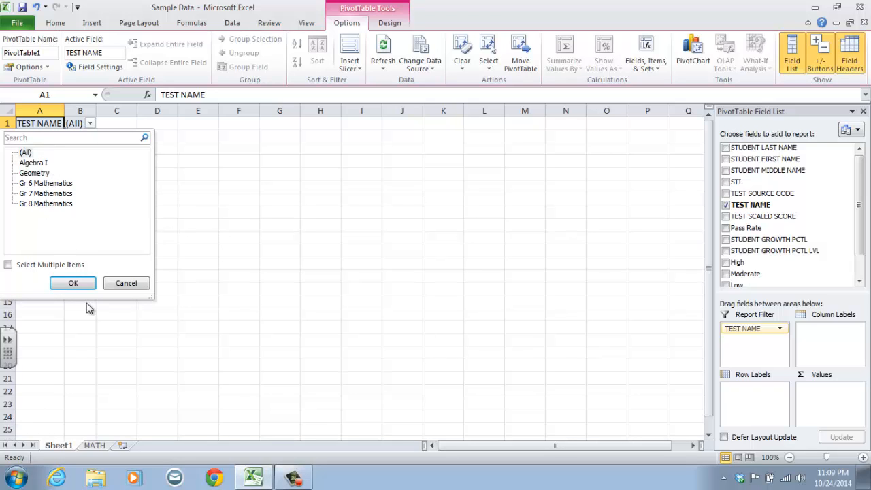
pyautogui.click(75, 284)
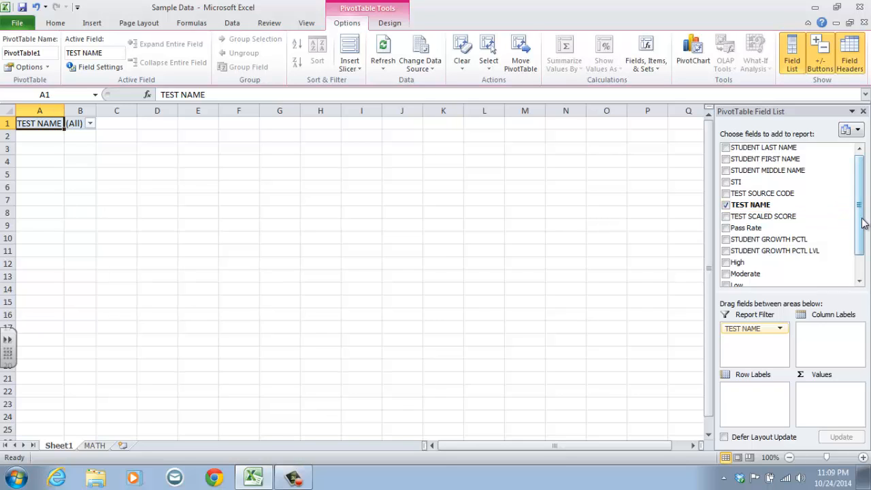
# Add GROUP NAME as the PivotTable's row labels and Pass Rate as its values field.
pyautogui.moveTo(864, 219); pyautogui.dragTo(864, 239)
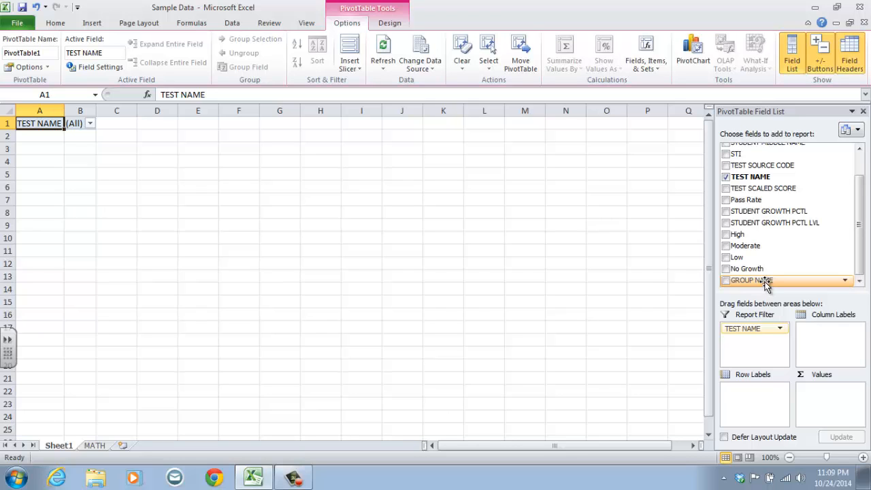
pyautogui.moveTo(766, 285); pyautogui.dragTo(766, 413)
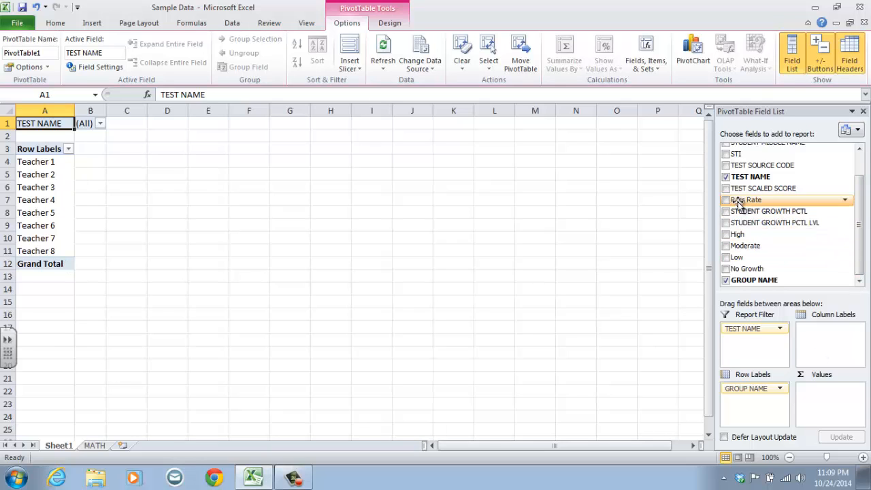
pyautogui.moveTo(742, 205); pyautogui.dragTo(842, 408)
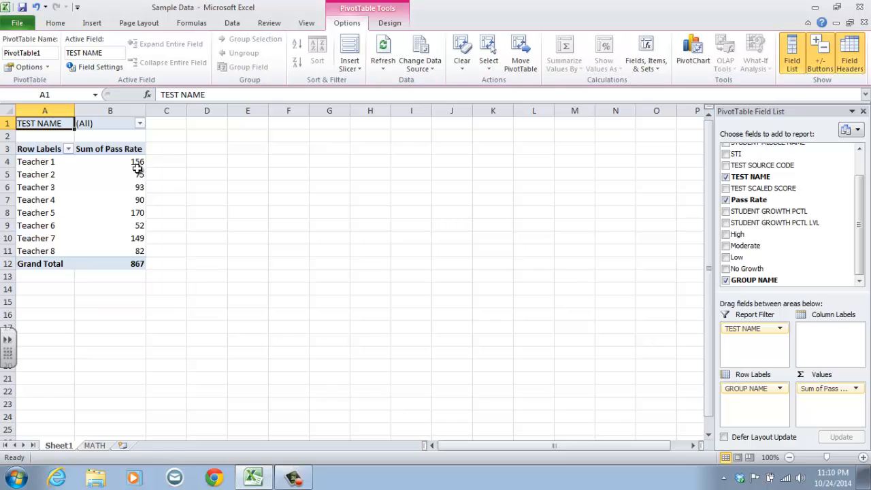
# Summarize the Pass Rate values by Average and format them as Percentage with 0 decimal places.
pyautogui.moveTo(138, 169)
pyautogui.moveTo(87, 155)
pyautogui.click(856, 390)
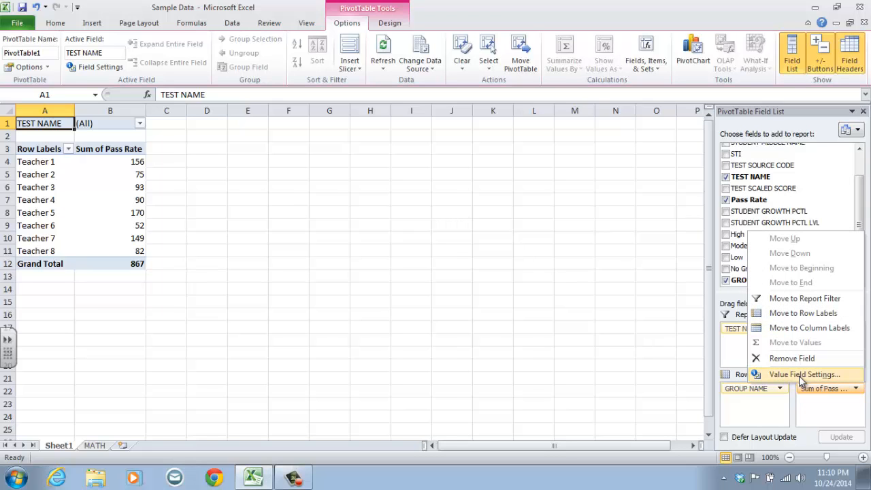
pyautogui.click(821, 374)
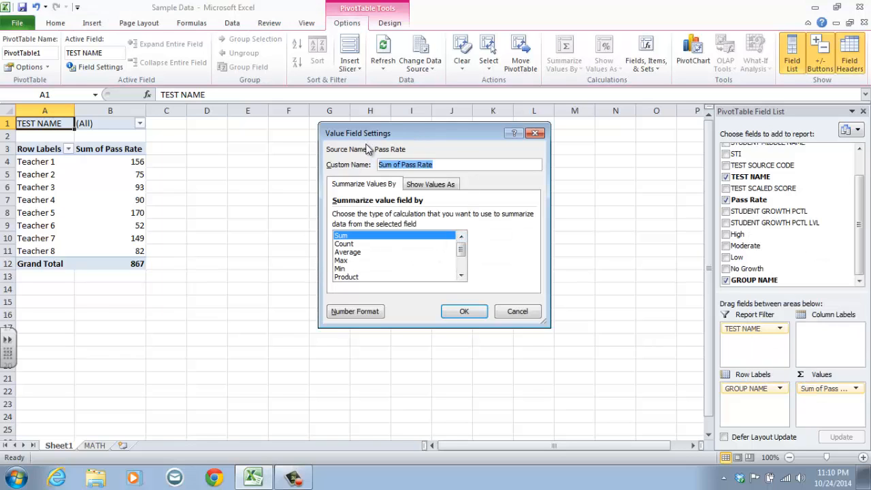
pyautogui.click(351, 253)
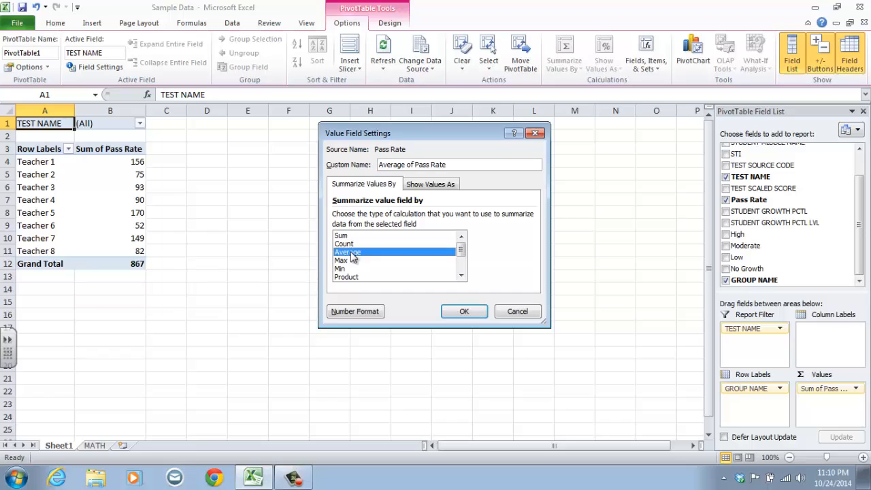
pyautogui.click(352, 312)
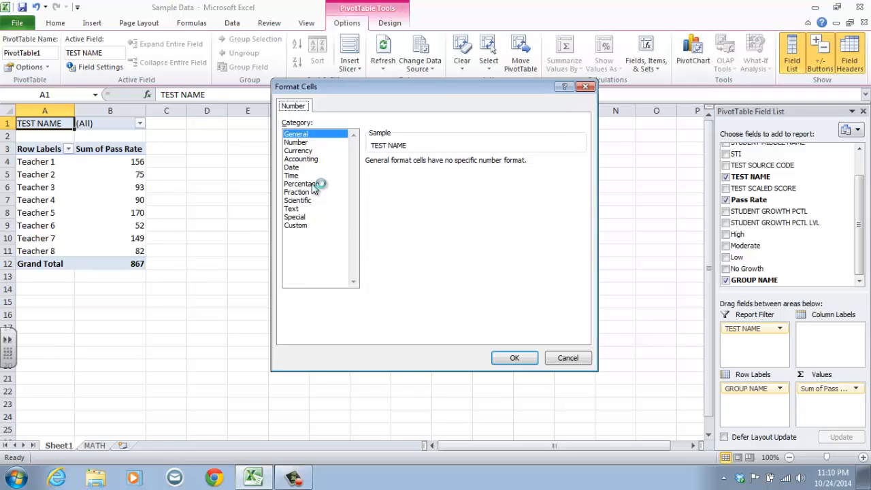
pyautogui.click(312, 186)
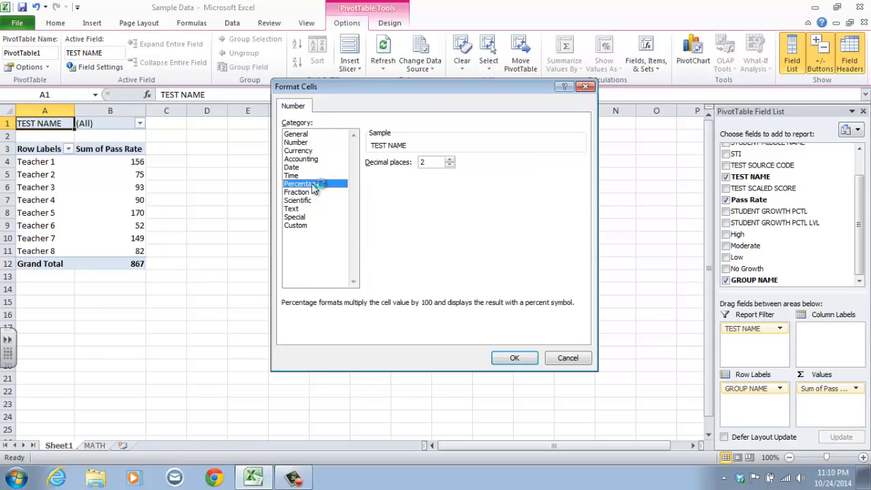
pyautogui.click(449, 165)
pyautogui.click(449, 165)
pyautogui.click(522, 358)
pyautogui.click(463, 311)
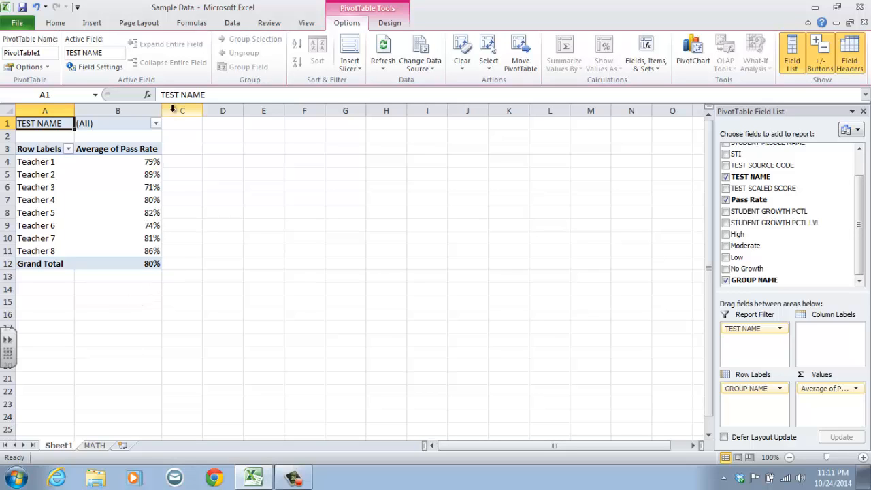
# Filter the PivotTable by TEST NAME to show only Algebra I.
pyautogui.click(156, 125)
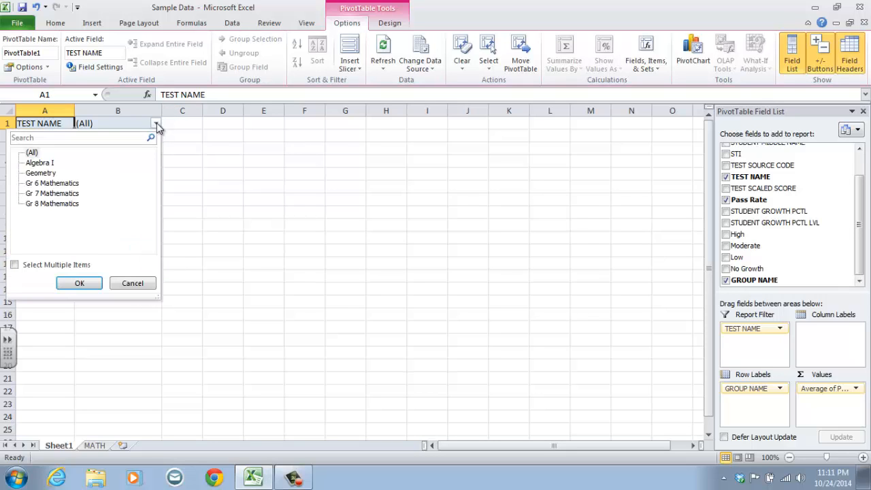
pyautogui.click(32, 164)
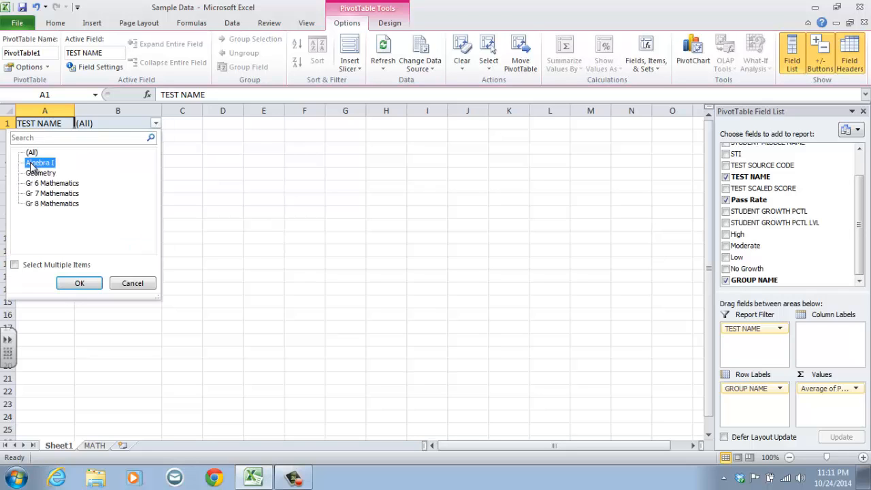
pyautogui.click(85, 282)
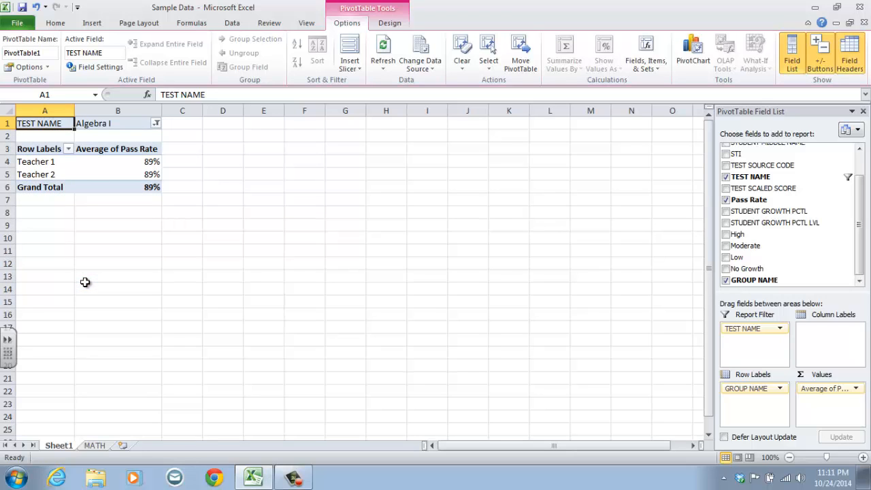
# Switch the TEST NAME report filter to Gr 6 Mathematics.
pyautogui.click(156, 122)
pyautogui.click(47, 184)
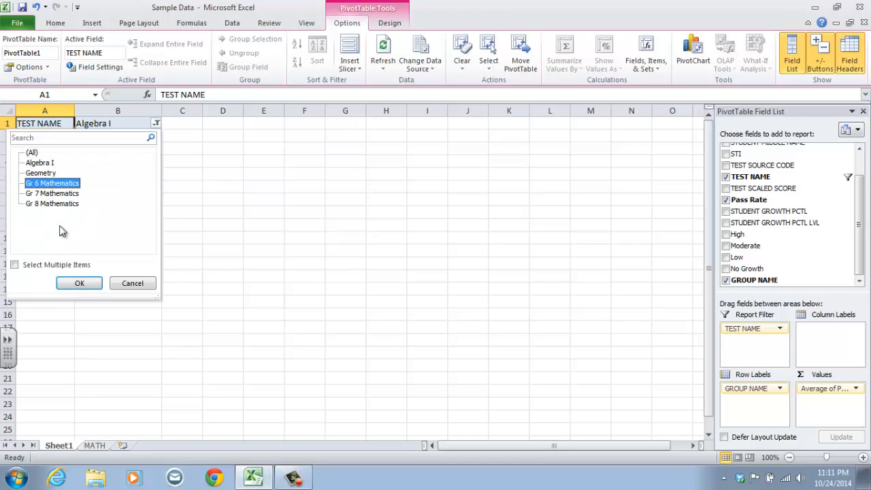
pyautogui.click(81, 283)
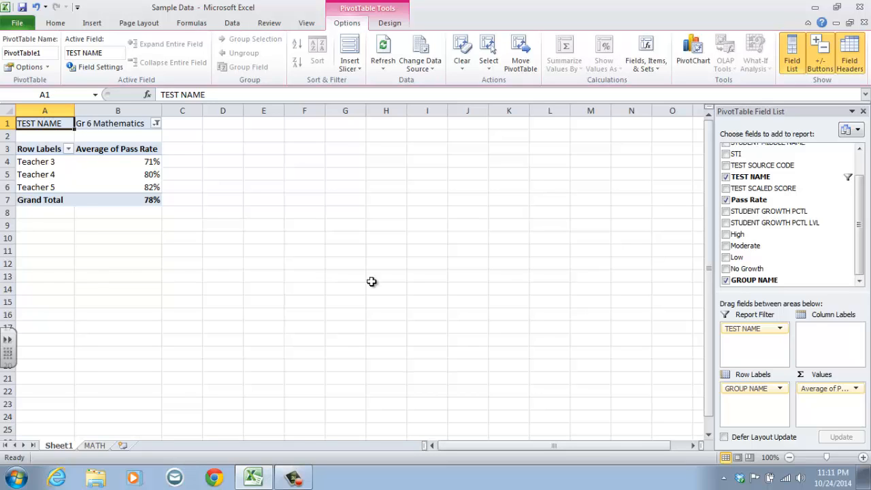
# Reset the TEST NAME report filter to (All).
pyautogui.click(156, 123)
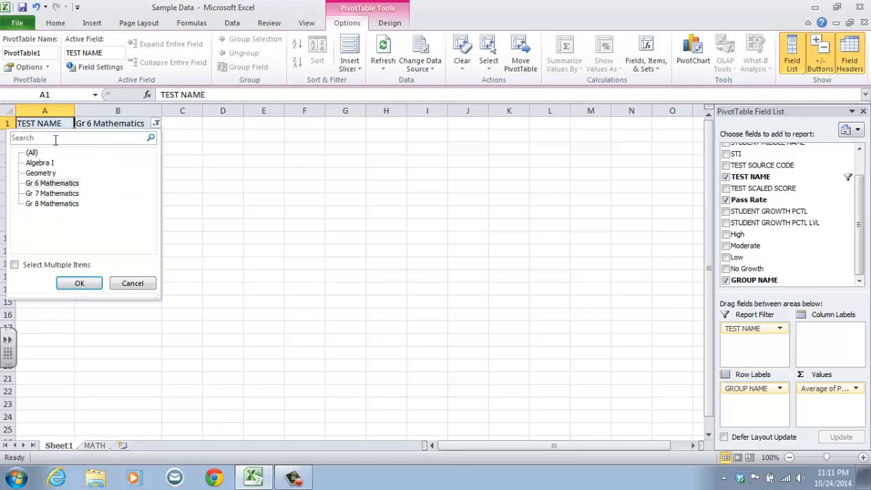
pyautogui.click(31, 153)
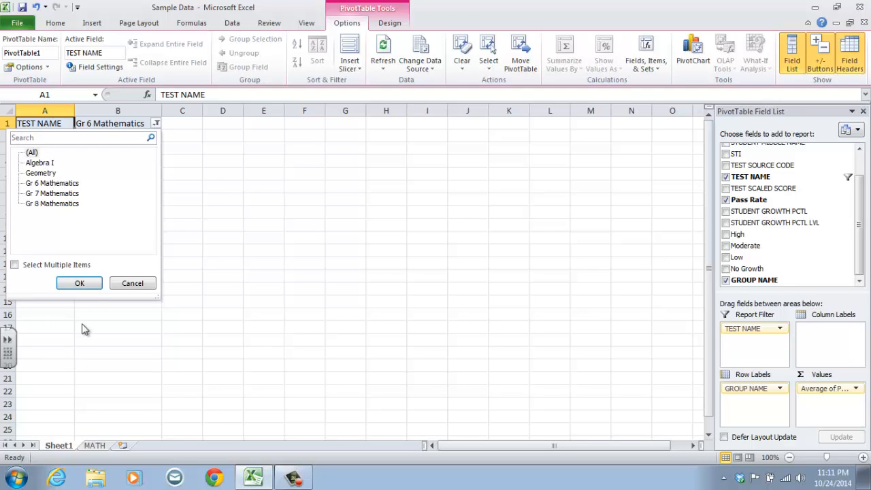
pyautogui.click(81, 283)
pyautogui.click(82, 285)
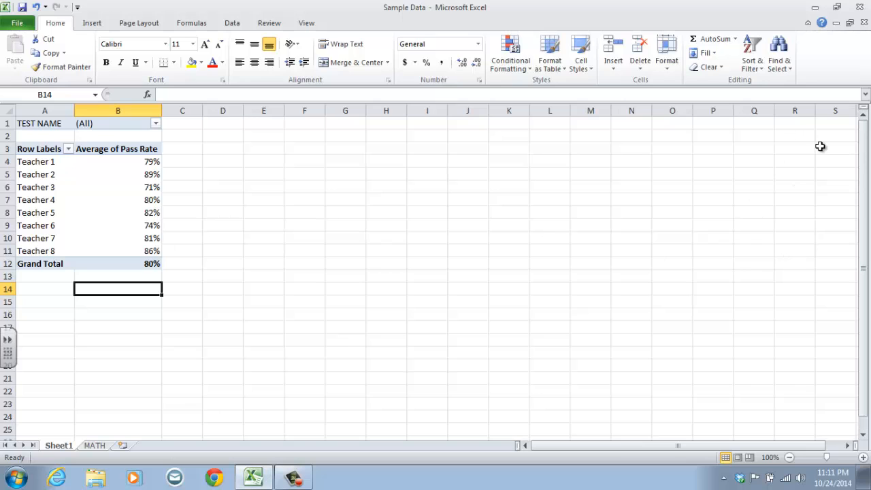
# Add the High growth field to the PivotTable's values alongside the average pass rate.
pyautogui.click(105, 215)
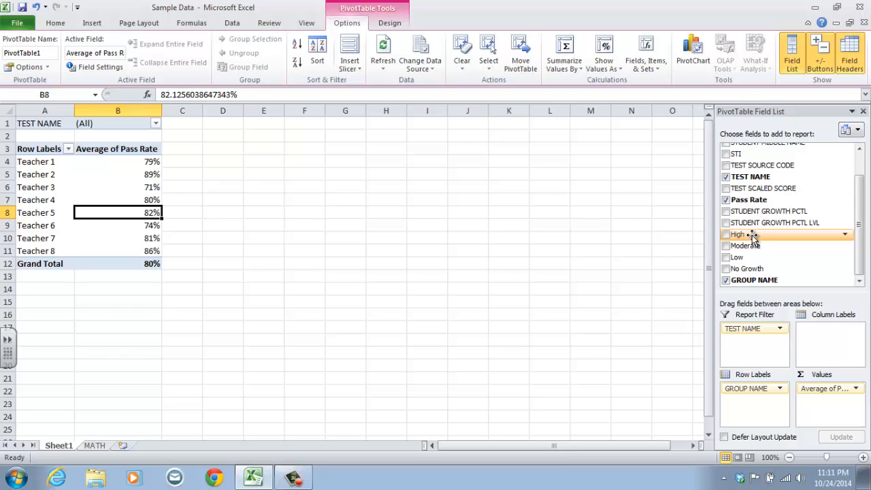
pyautogui.moveTo(752, 235); pyautogui.dragTo(819, 403)
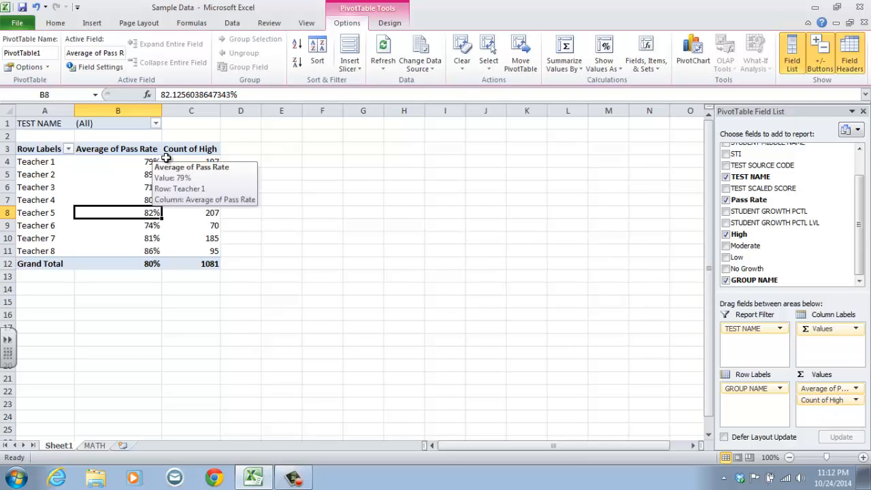
pyautogui.moveTo(222, 167)
pyautogui.moveTo(143, 170)
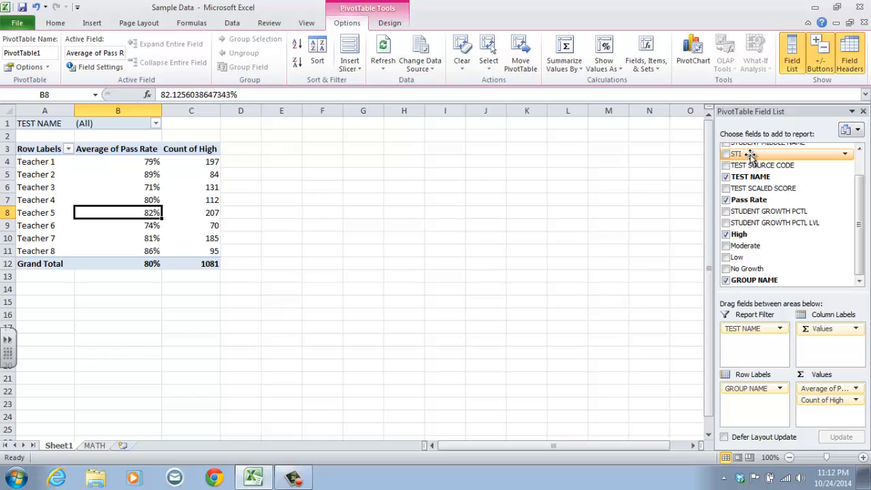
# Add the STI field to the PivotTable's values and summarize it by Count.
pyautogui.moveTo(749, 155); pyautogui.dragTo(822, 412)
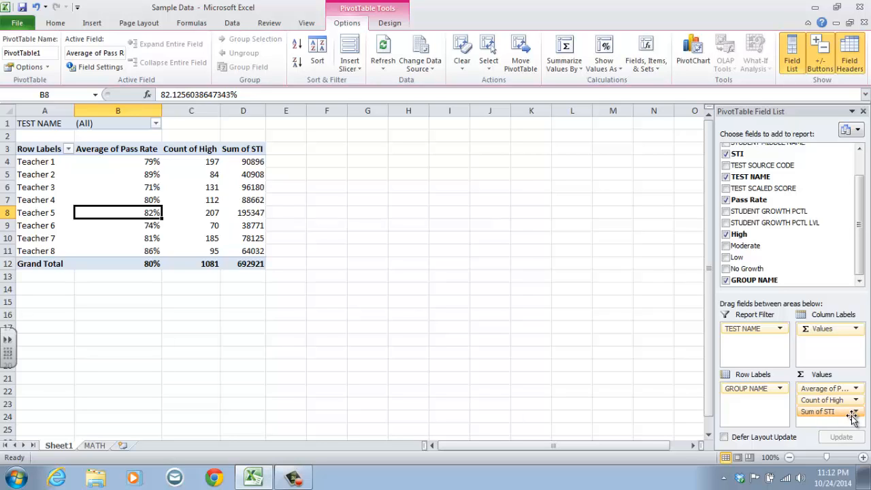
pyautogui.click(856, 412)
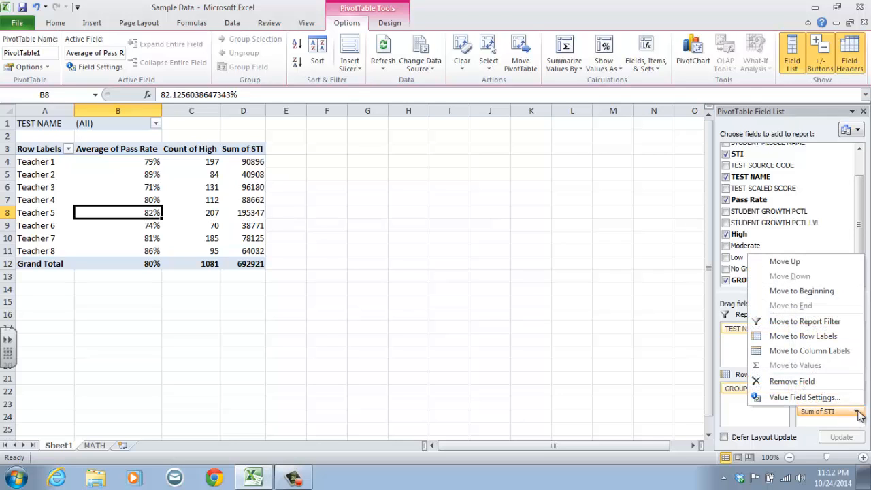
pyautogui.click(850, 400)
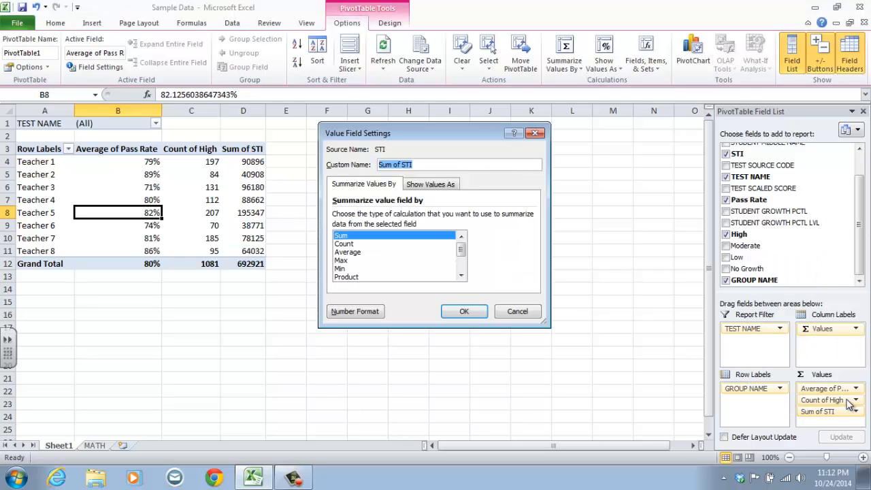
pyautogui.click(345, 245)
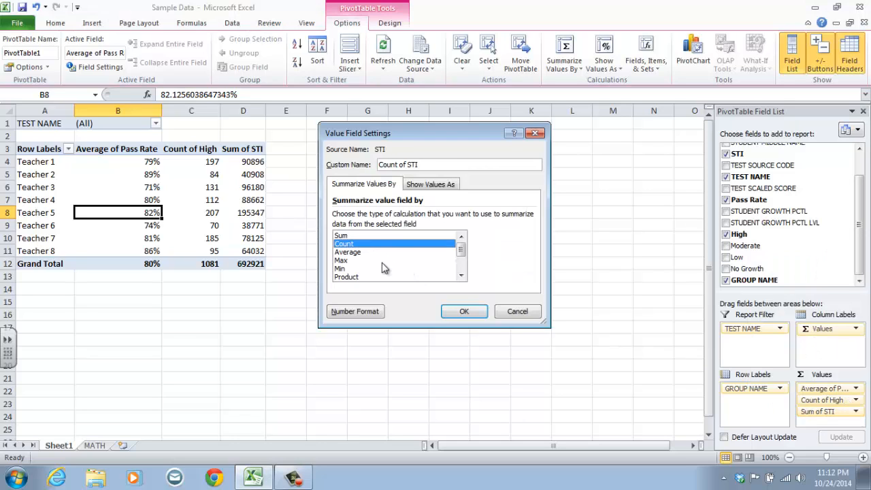
pyautogui.click(463, 312)
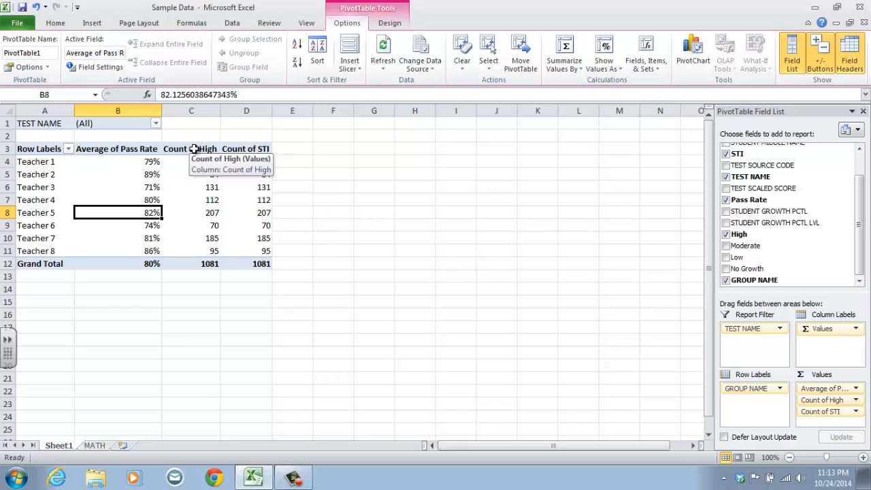
# Change the High growth value field to be summarized by Sum.
pyautogui.click(856, 400)
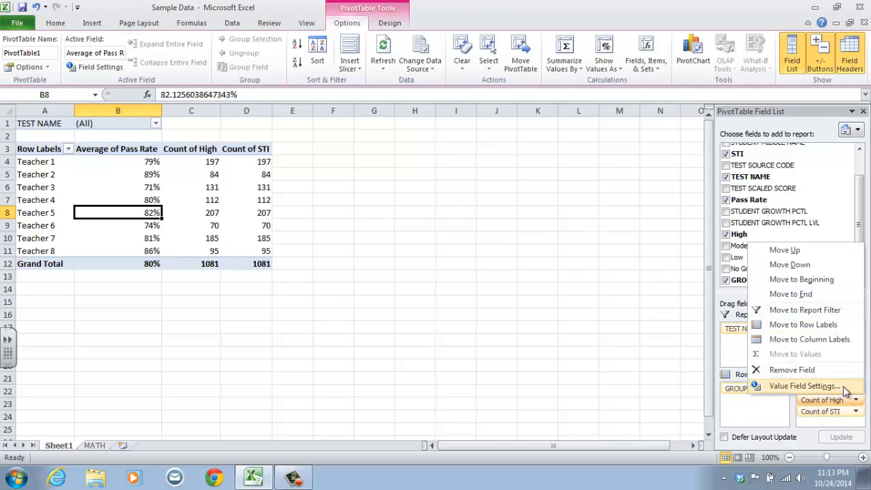
pyautogui.click(844, 389)
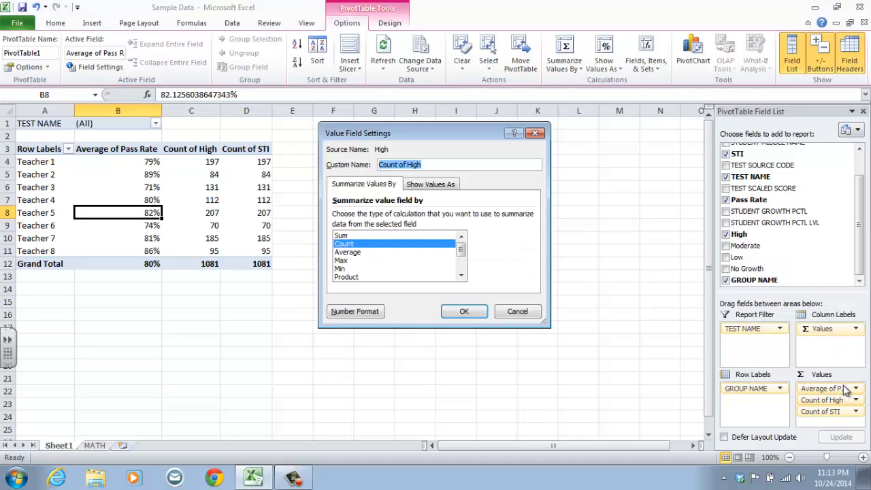
pyautogui.click(370, 235)
pyautogui.click(462, 312)
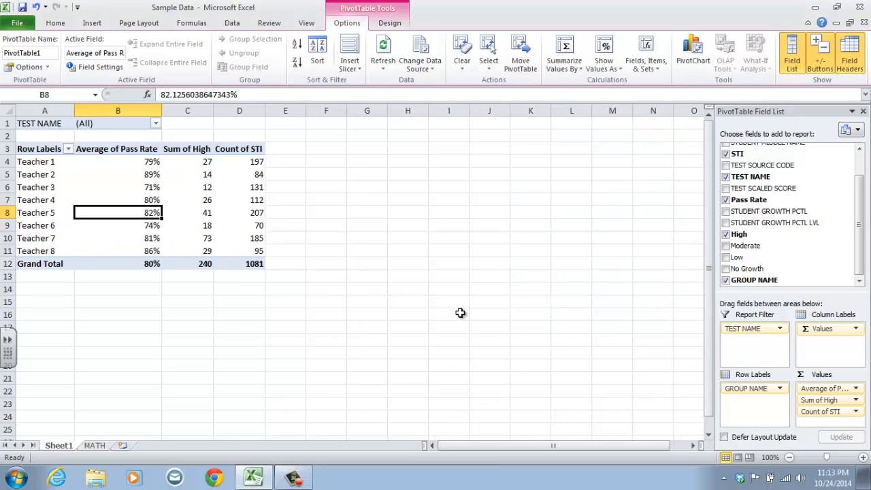
# Review the student records on the MATH sheet and return to the PivotTable on Sheet1.
pyautogui.moveTo(207, 168)
pyautogui.moveTo(253, 168)
pyautogui.click(95, 446)
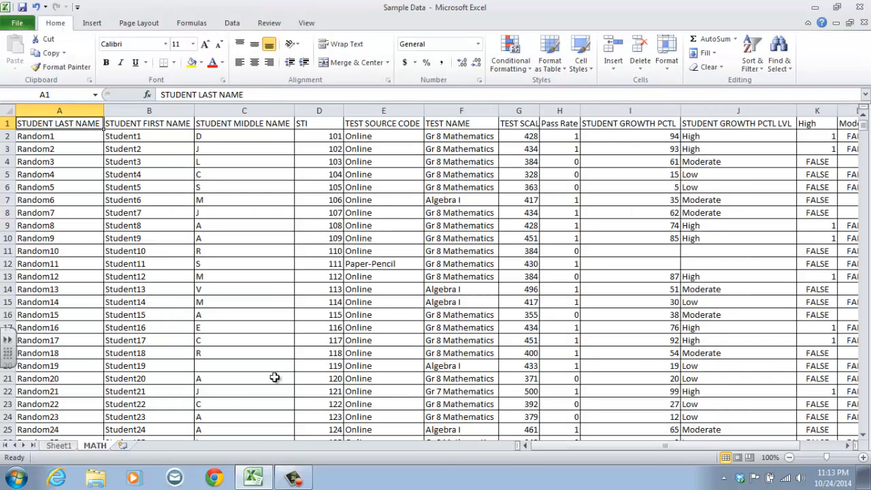
pyautogui.click(59, 445)
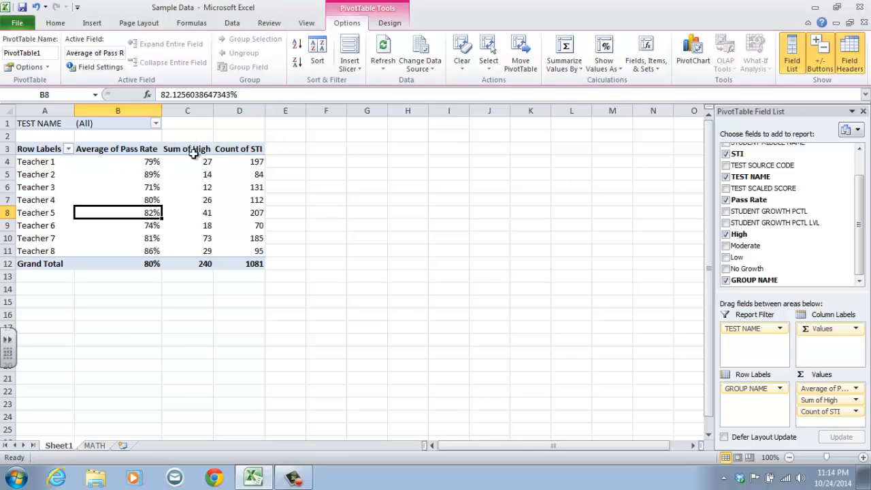
# Rename the Count of STI column heading in the PivotTable to "# of Students".
pyautogui.click(233, 151)
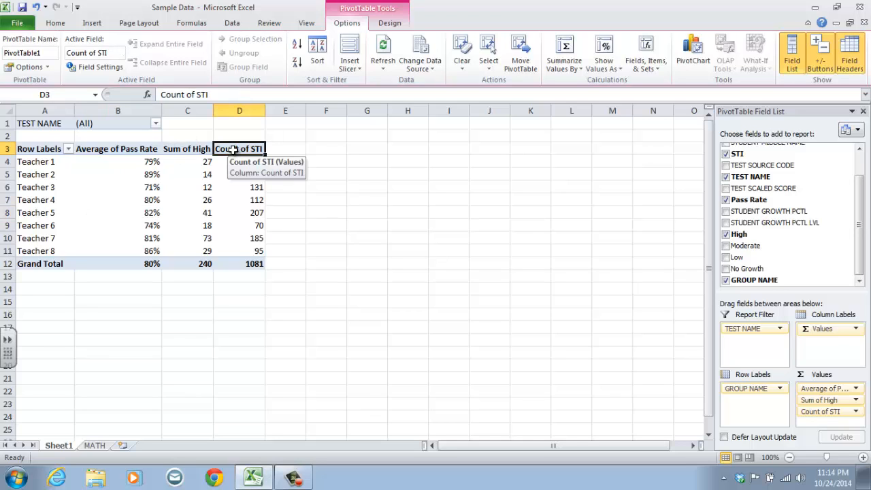
pyautogui.moveTo(219, 95); pyautogui.dragTo(114, 80)
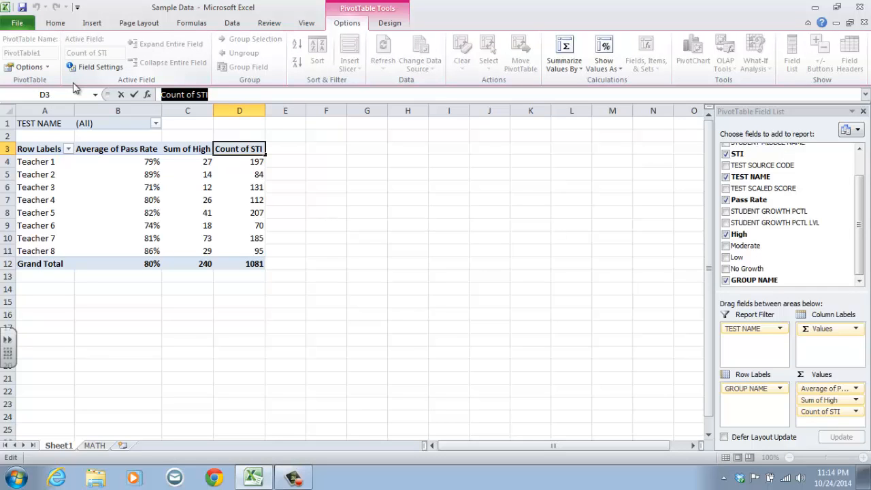
pyautogui.write('#')
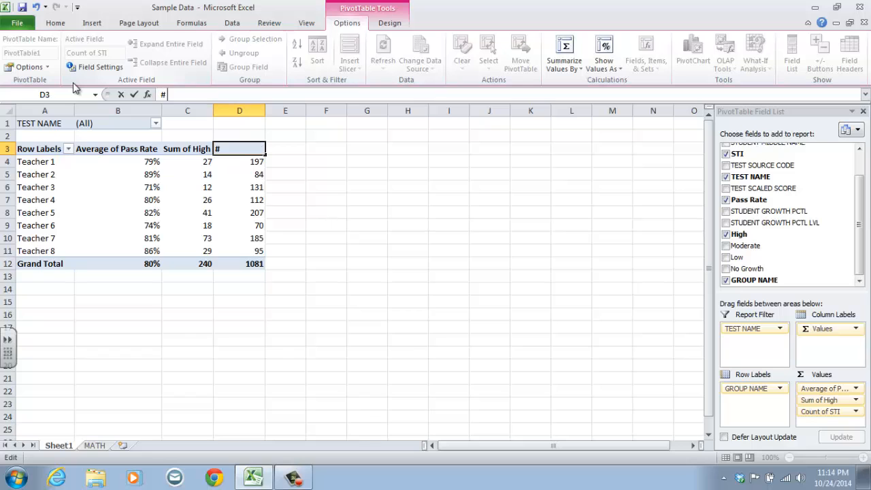
pyautogui.write(' of Students')
pyautogui.press('Return')
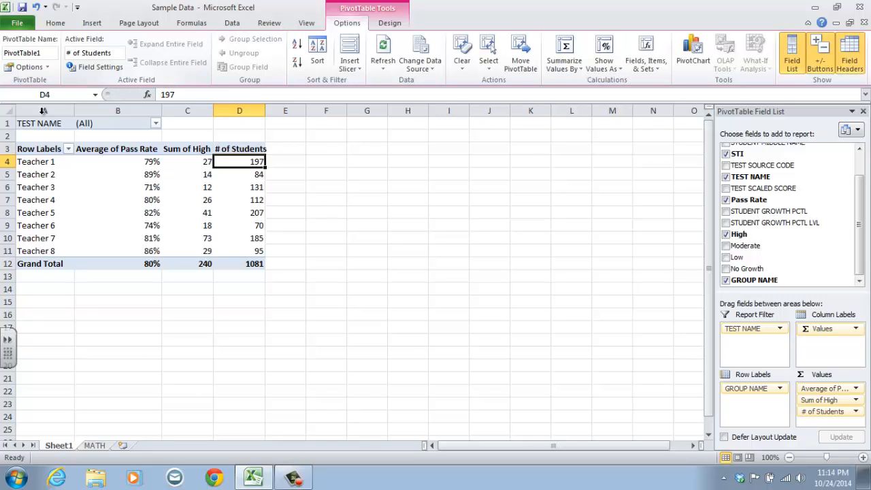
# Rename the Sum of High heading to "# of High Growth" and fit column C's width to it.
pyautogui.click(184, 150)
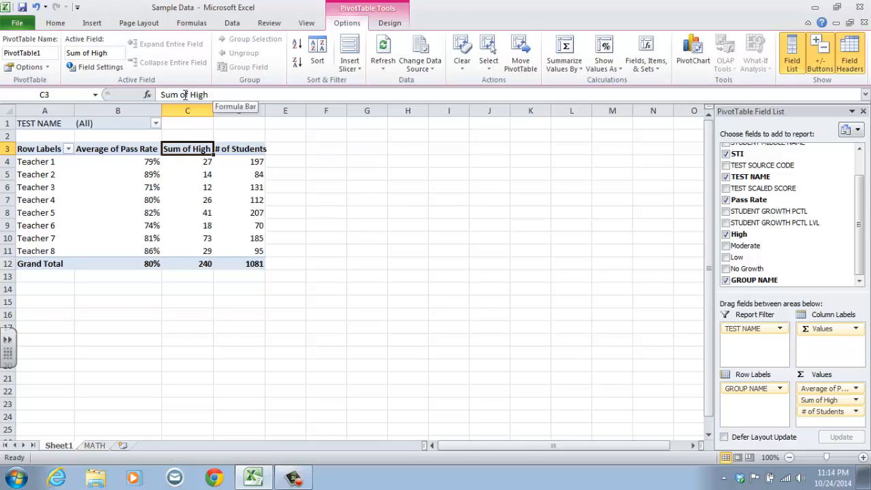
pyautogui.moveTo(179, 95); pyautogui.dragTo(122, 101)
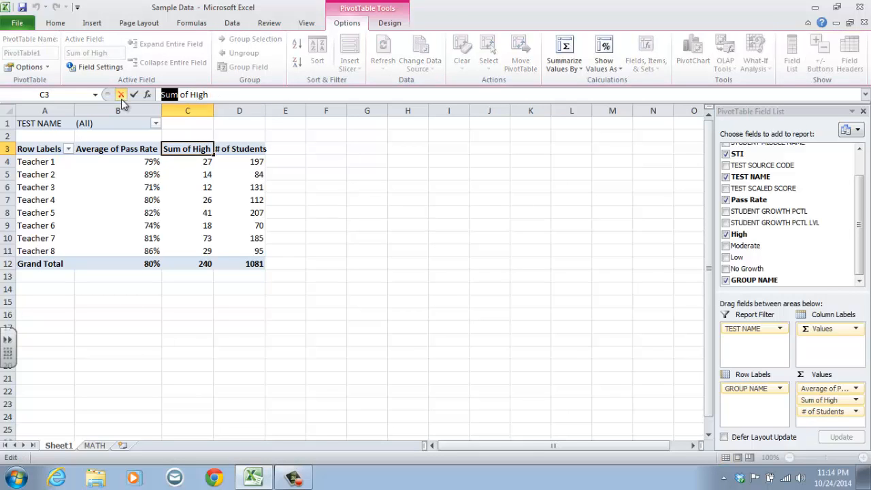
pyautogui.write('#')
pyautogui.click(217, 94)
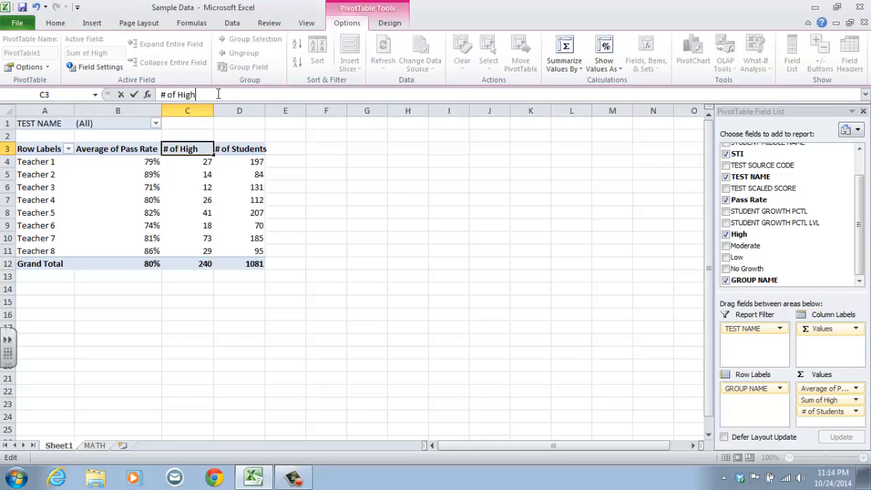
pyautogui.write('Growth')
pyautogui.press('Return')
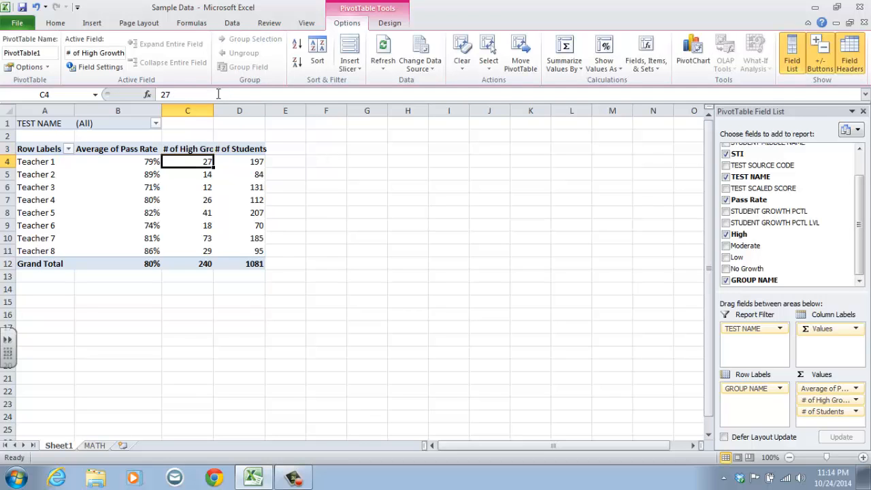
pyautogui.doubleClick(213, 109)
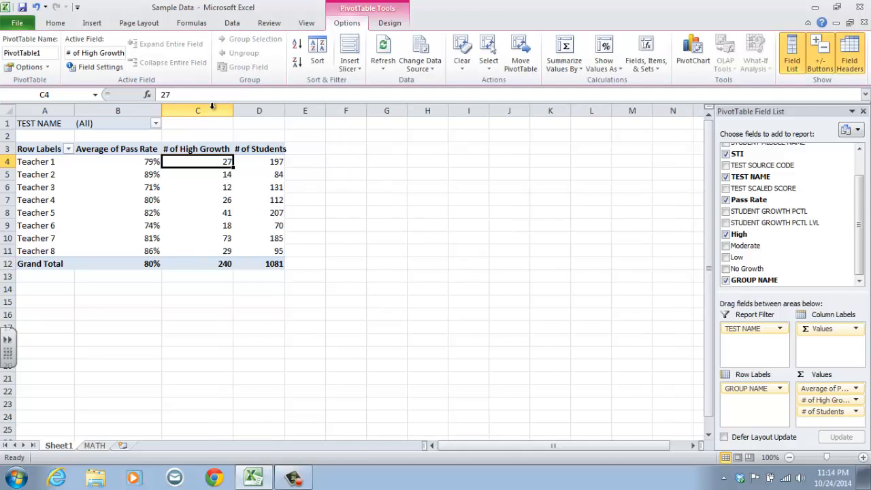
# Rename the Average of Pass Rate heading to "% of Pass Rate".
pyautogui.click(122, 149)
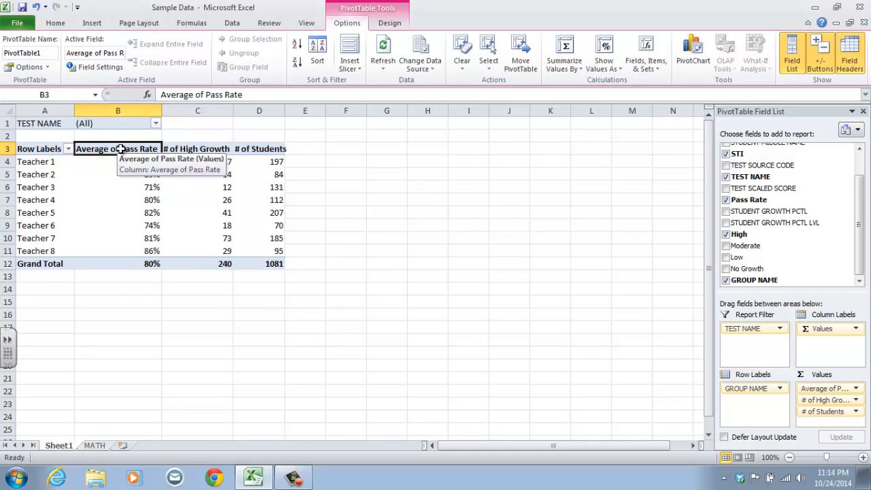
pyautogui.click(197, 94)
pyautogui.moveTo(192, 95); pyautogui.dragTo(99, 97)
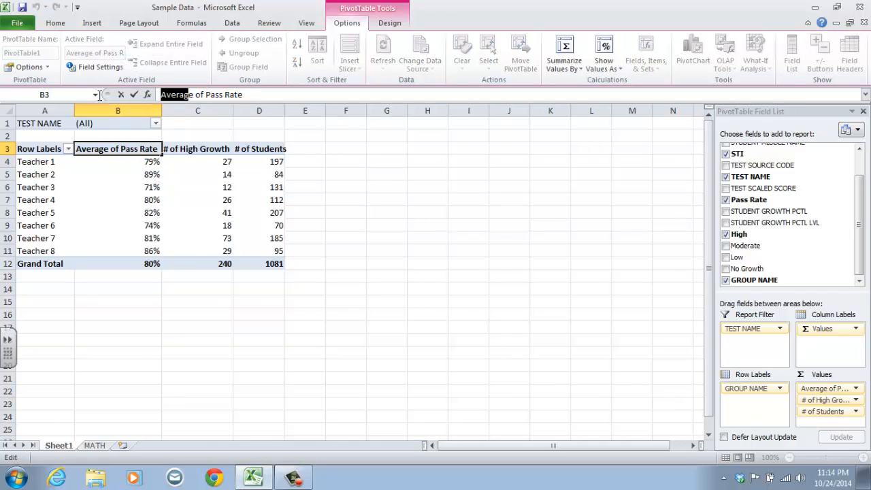
pyautogui.press('BackSpace')
pyautogui.press('Delete')
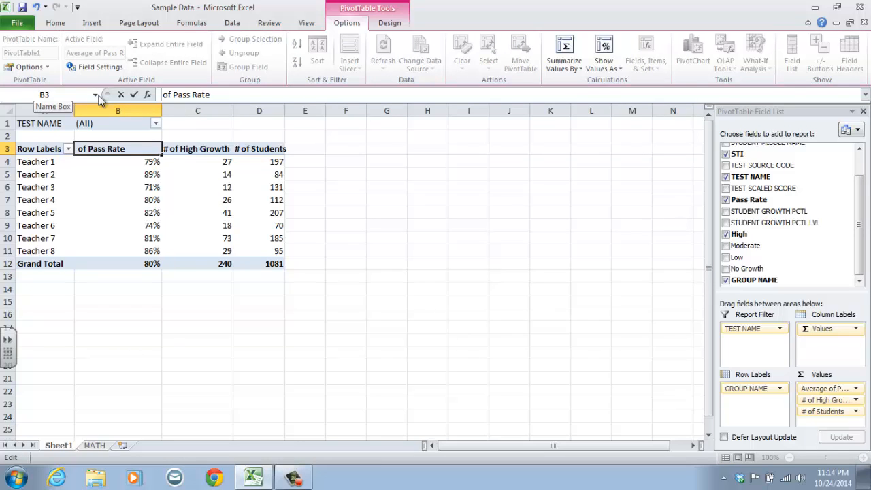
pyautogui.write('%')
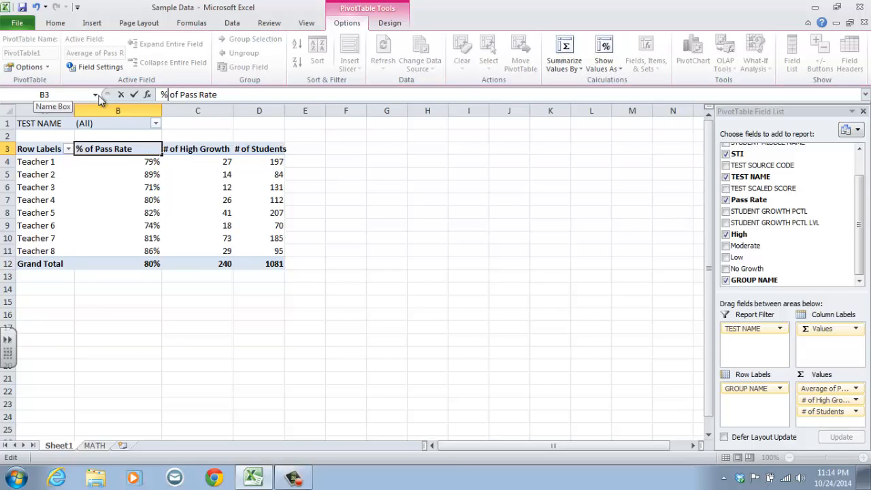
pyautogui.press('Return')
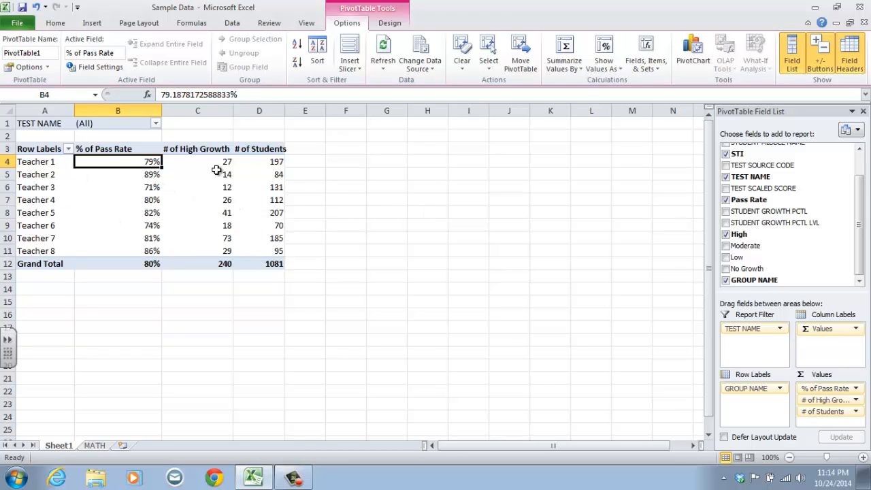
# Filter the PivotTable by TEST NAME to show only Algebra I.
pyautogui.moveTo(216, 170)
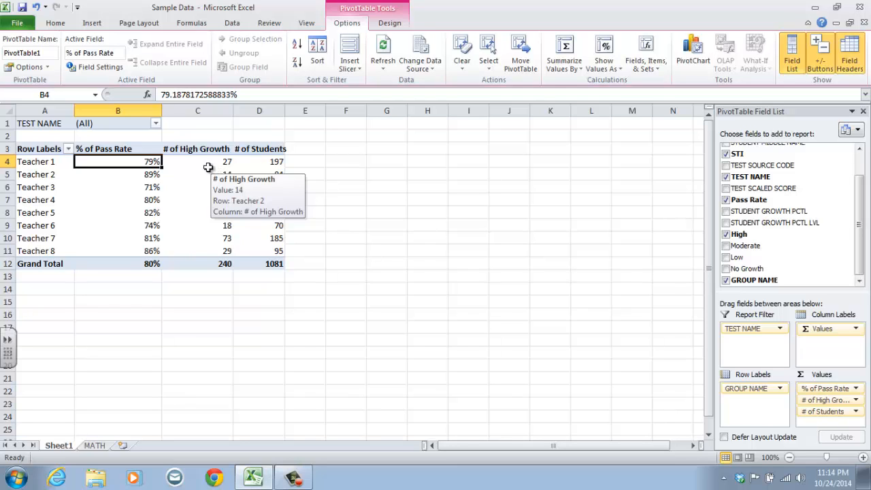
pyautogui.moveTo(179, 166)
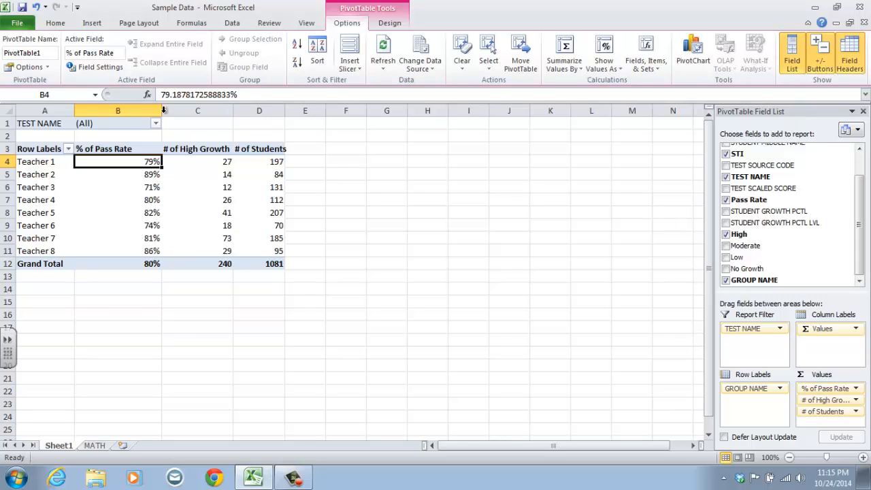
pyautogui.click(156, 123)
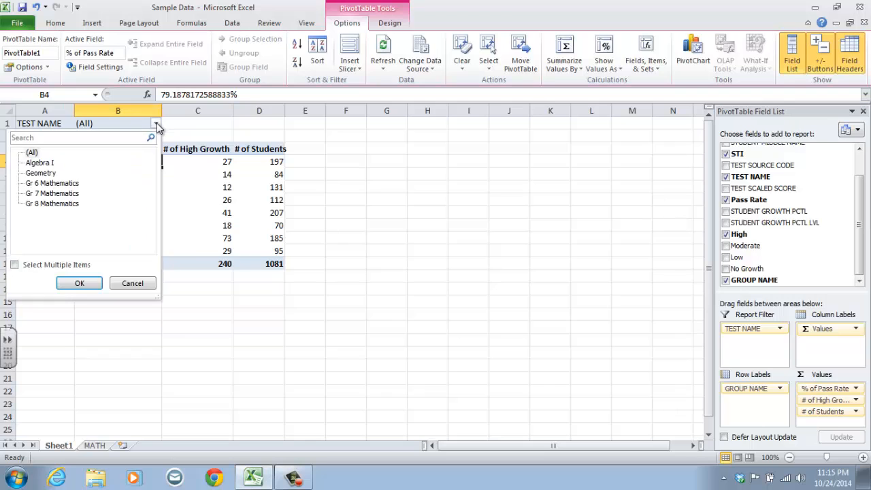
pyautogui.click(39, 164)
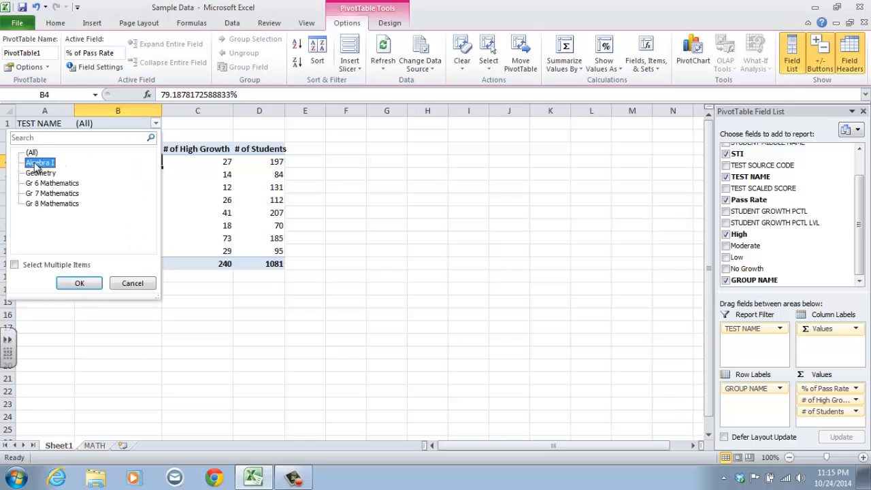
pyautogui.click(80, 283)
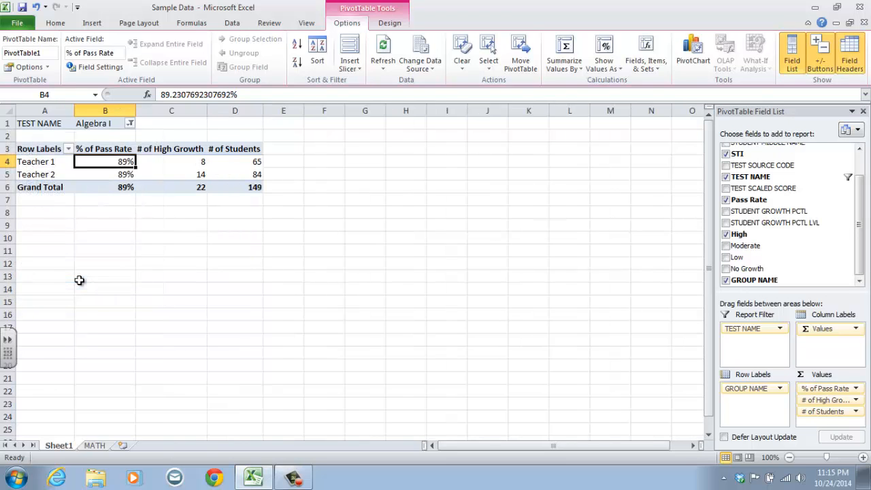
# Switch the TEST NAME report filter to Geometry.
pyautogui.click(130, 126)
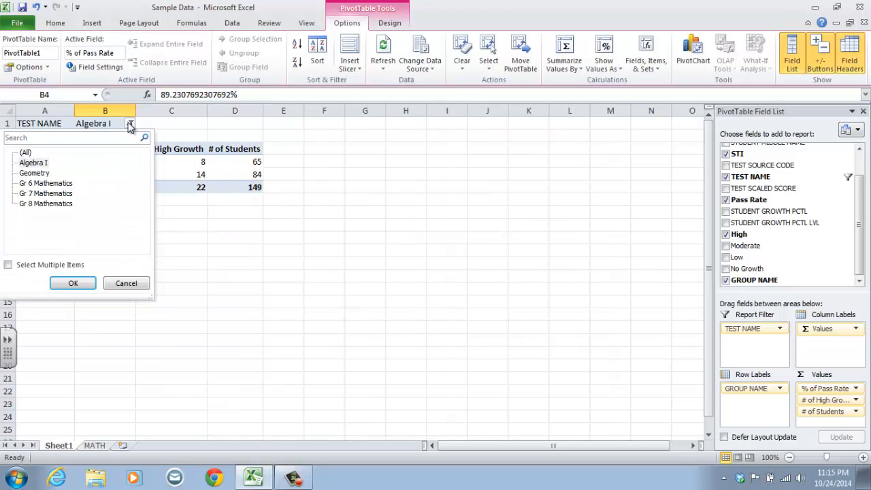
pyautogui.click(41, 174)
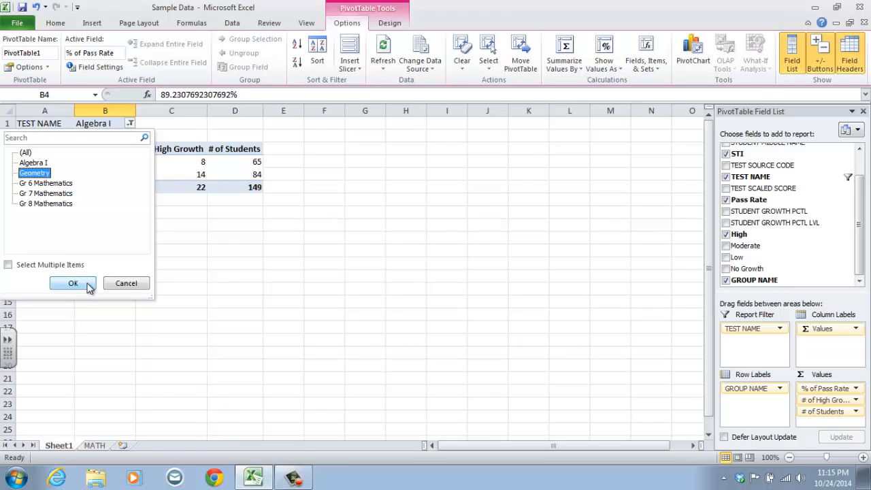
pyautogui.click(73, 284)
# Switch the TEST NAME report filter to Gr 7 Mathematics.
pyautogui.click(130, 126)
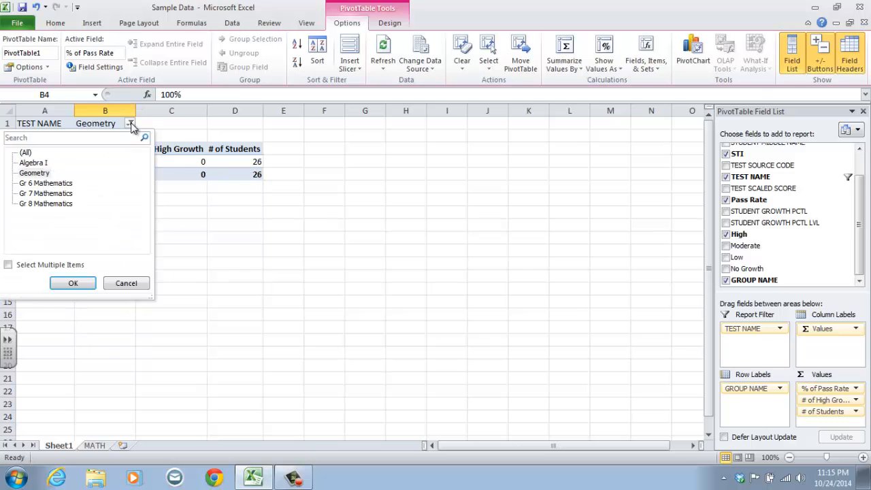
pyautogui.click(60, 194)
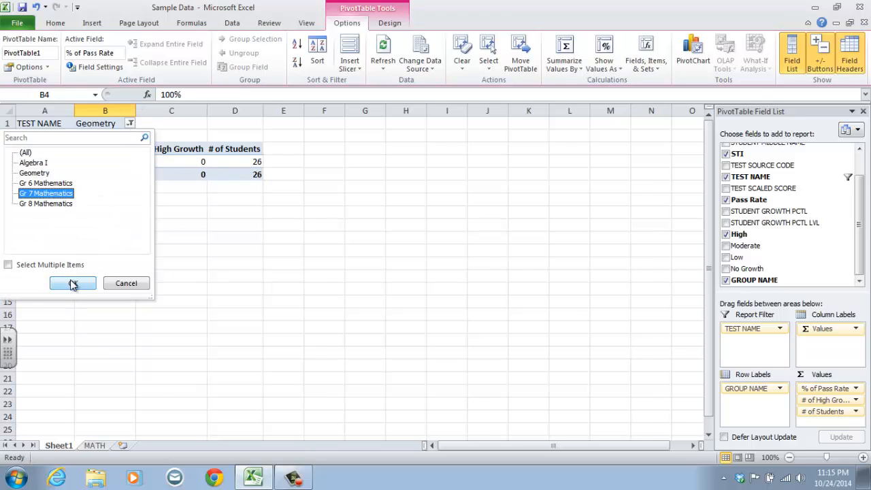
pyautogui.click(71, 283)
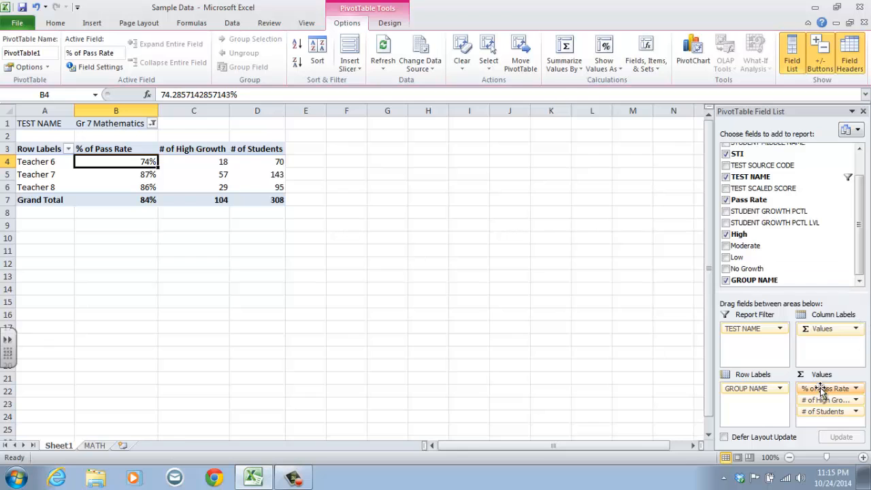
# Remove % of Pass Rate, # of High Growth and # of Students from the values, and GROUP NAME from the row labels.
pyautogui.moveTo(821, 392); pyautogui.dragTo(820, 280)
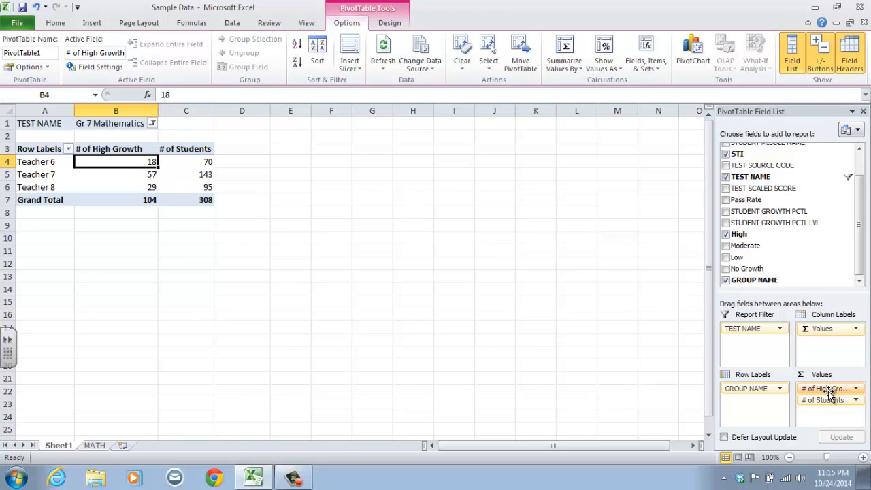
pyautogui.moveTo(827, 390); pyautogui.dragTo(822, 280)
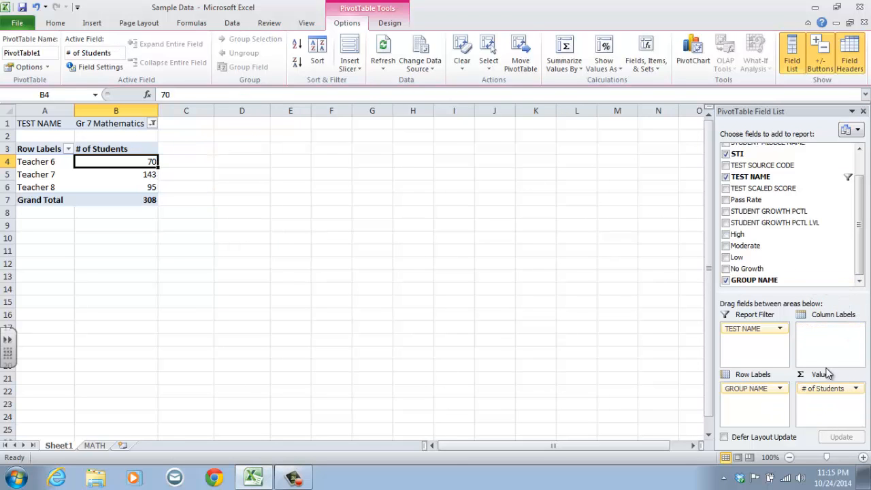
pyautogui.moveTo(828, 388); pyautogui.dragTo(820, 280)
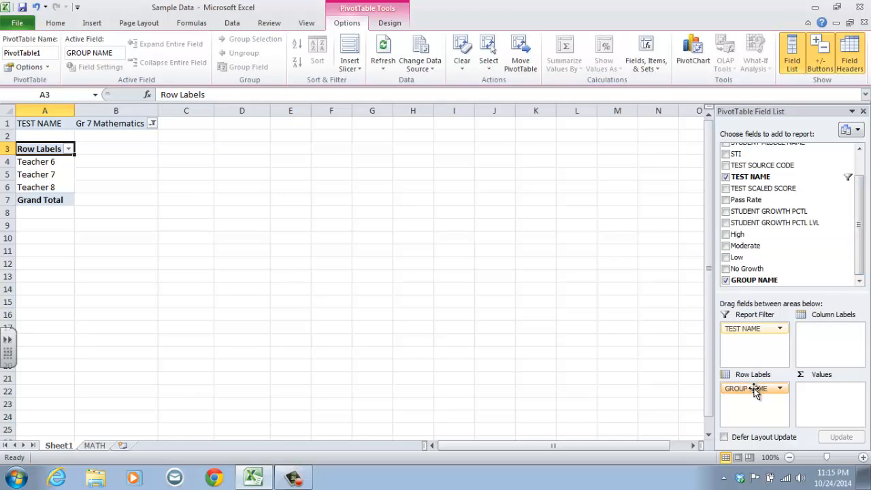
pyautogui.moveTo(754, 388); pyautogui.dragTo(798, 232)
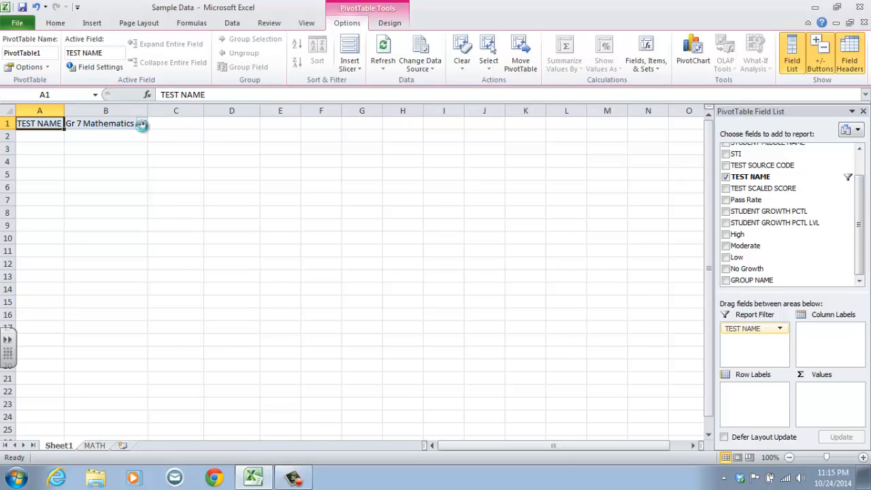
# Reset the TEST NAME report filter to show all tests.
pyautogui.click(143, 123)
pyautogui.click(26, 153)
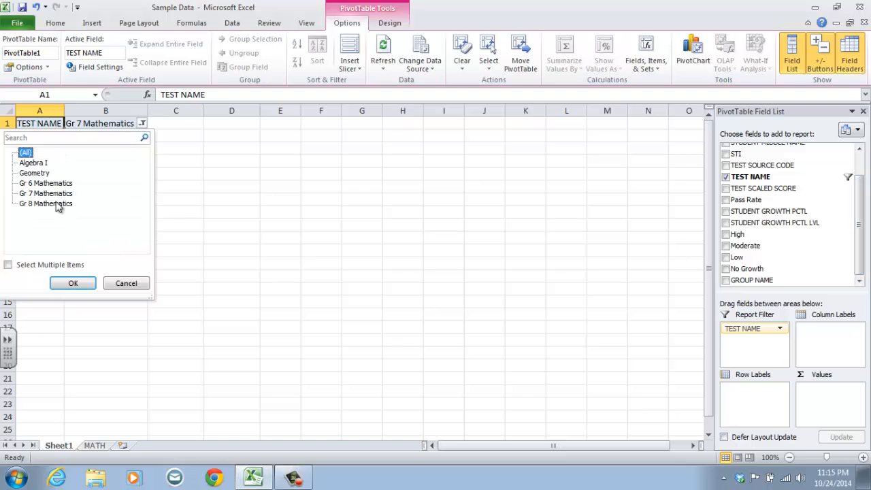
pyautogui.click(73, 282)
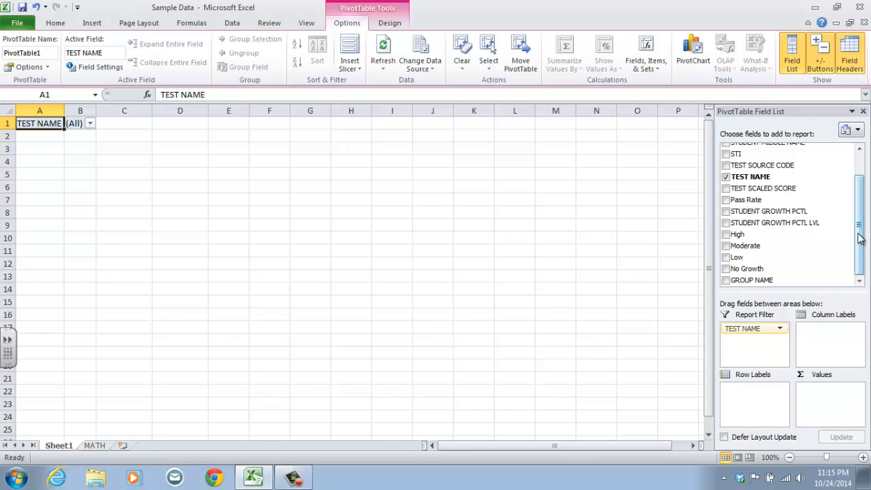
# Add TEST SOURCE CODE to the PivotTable's row labels and STI to its values.
pyautogui.moveTo(859, 238); pyautogui.dragTo(863, 201)
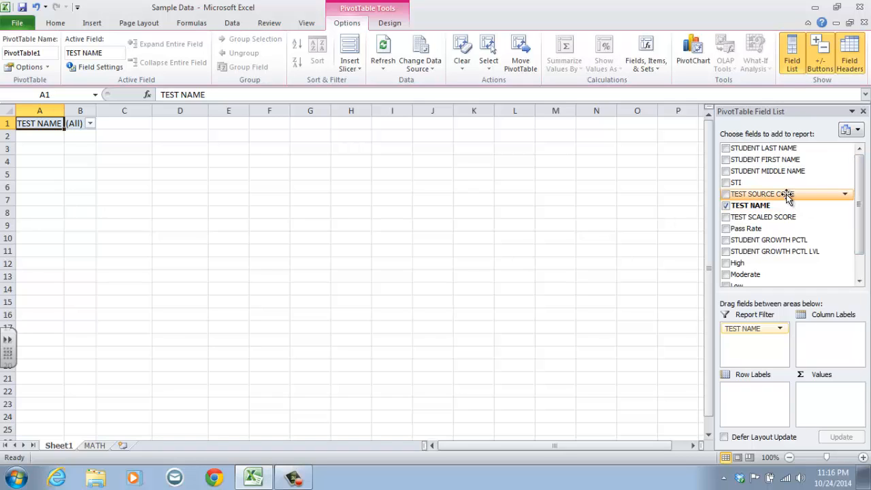
pyautogui.moveTo(787, 196); pyautogui.dragTo(760, 401)
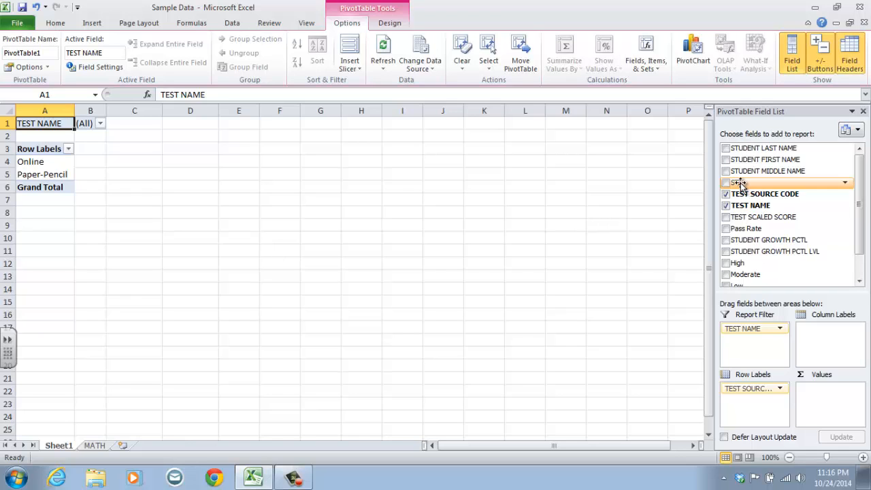
pyautogui.moveTo(741, 184); pyautogui.dragTo(820, 396)
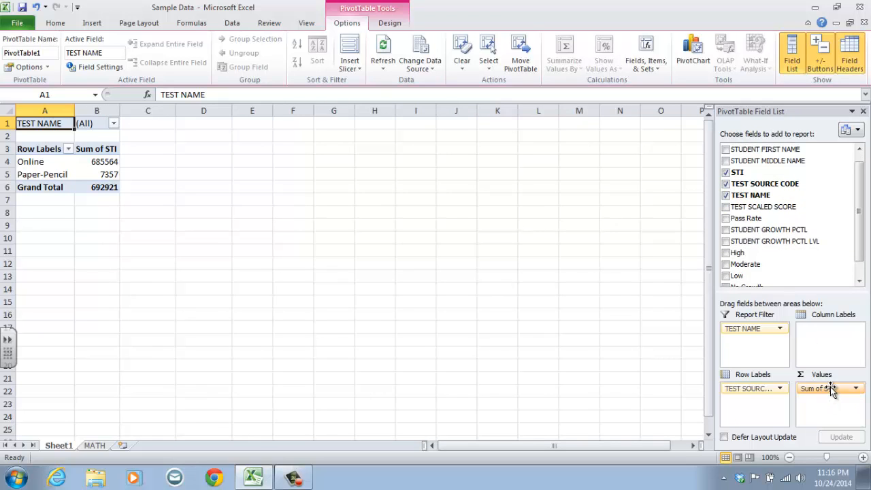
# Summarize the STI value field by Count instead of Sum.
pyautogui.click(832, 392)
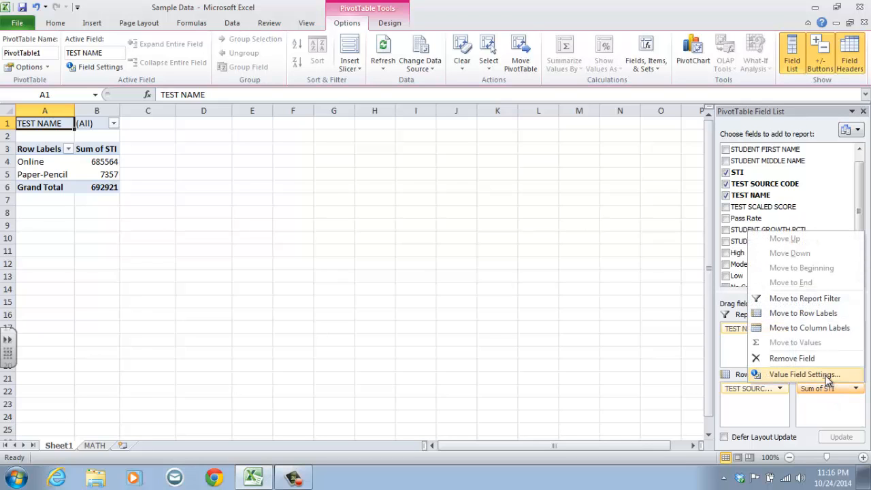
pyautogui.click(827, 377)
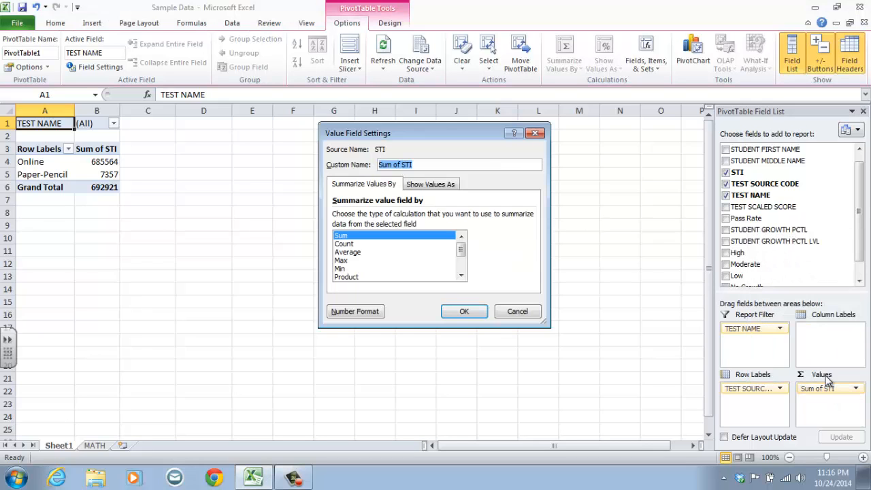
pyautogui.click(344, 243)
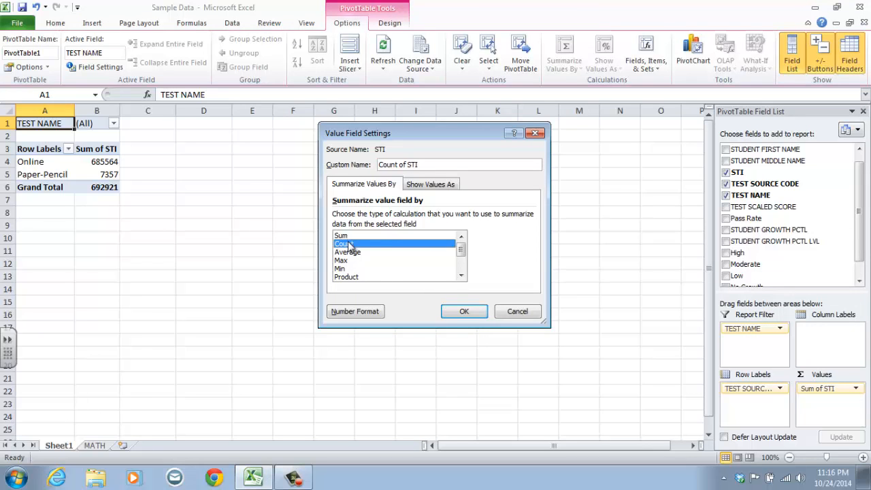
pyautogui.click(460, 313)
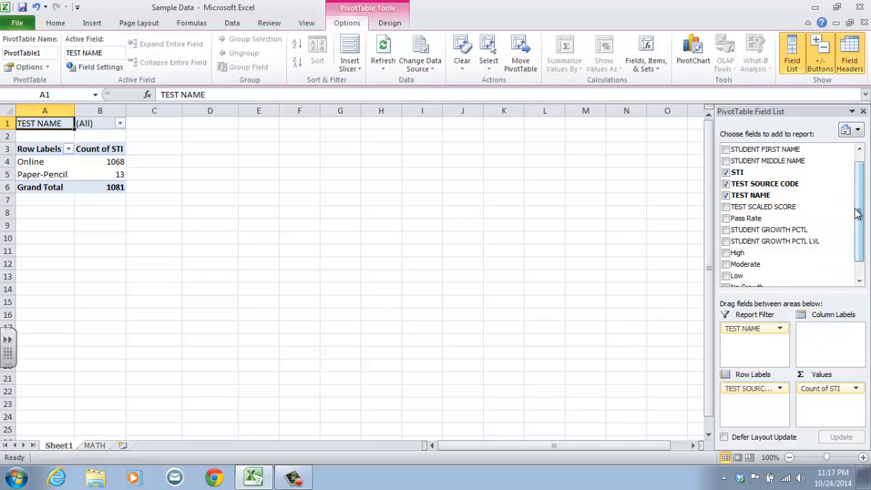
# Add Pass Rate to the PivotTable's values and choose Average as its summary calculation.
pyautogui.moveTo(860, 215); pyautogui.dragTo(860, 229)
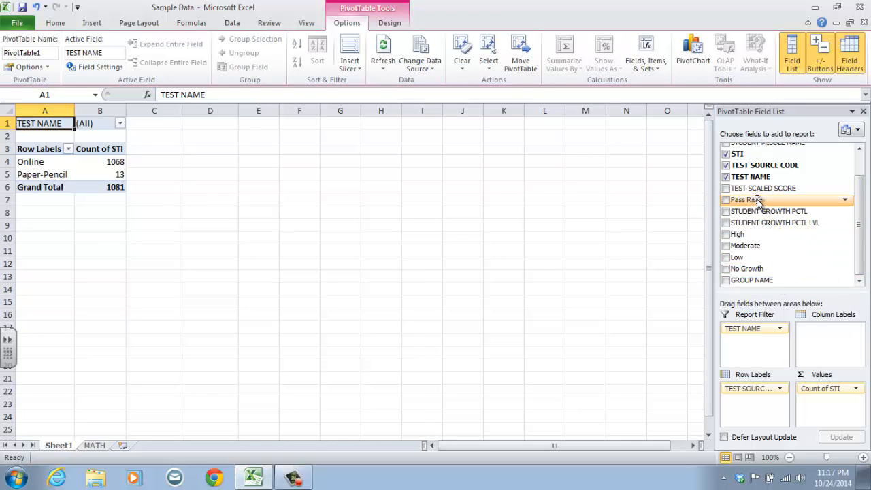
pyautogui.moveTo(757, 201); pyautogui.dragTo(825, 406)
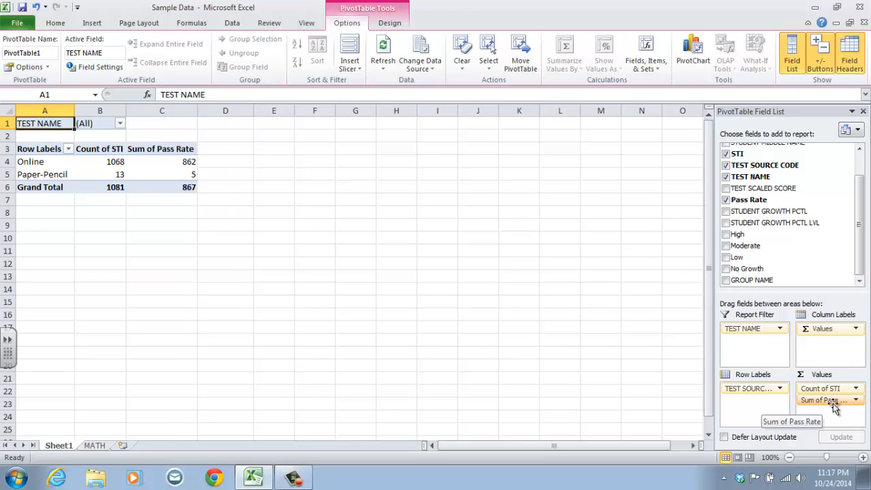
pyautogui.click(834, 400)
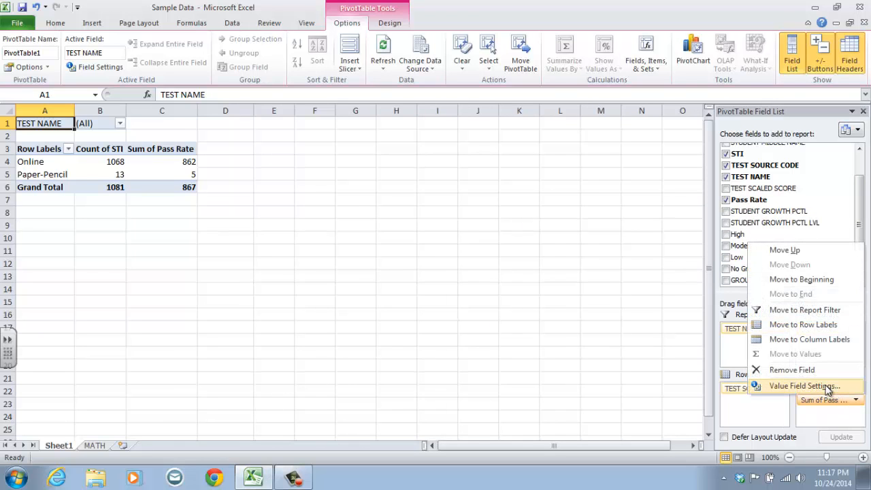
pyautogui.click(826, 387)
pyautogui.click(360, 253)
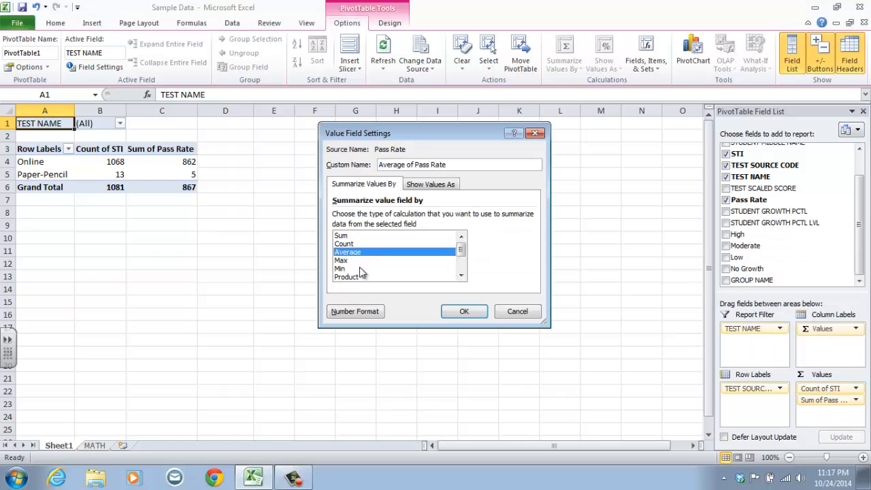
# Format the averaged Pass Rate field as Percentage with 0 decimal places and apply the field settings.
pyautogui.click(362, 313)
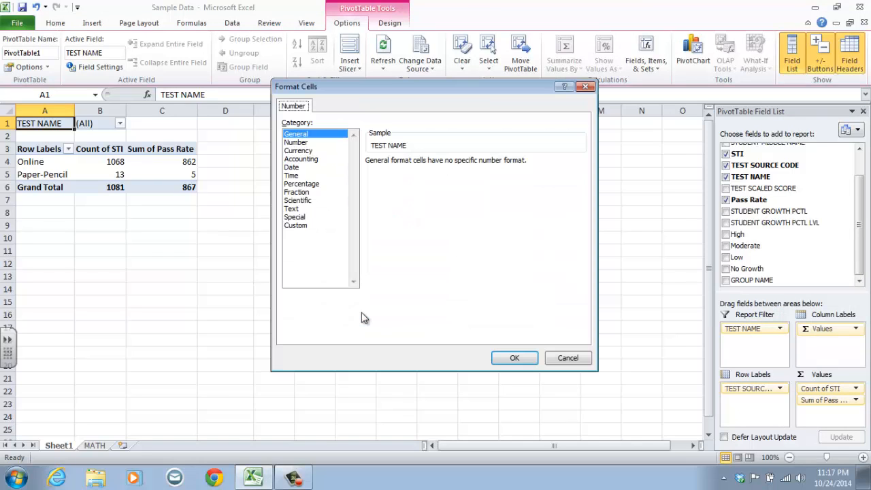
pyautogui.click(315, 185)
pyautogui.doubleClick(451, 166)
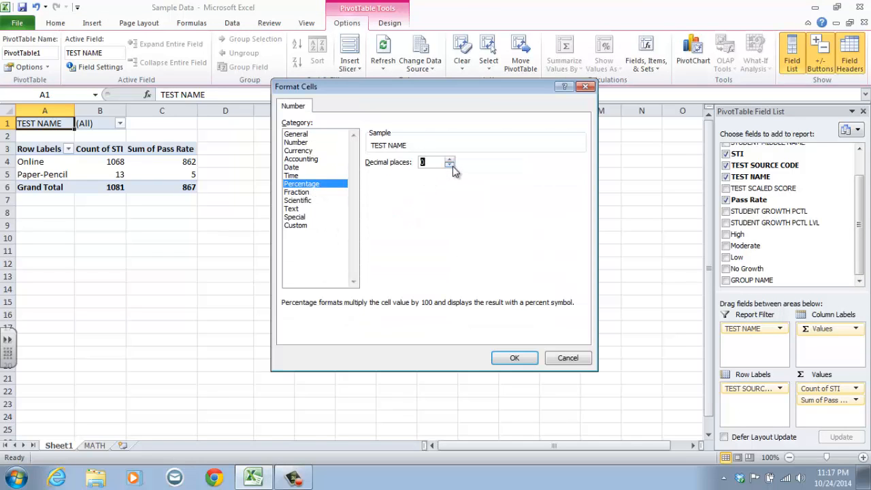
pyautogui.click(530, 359)
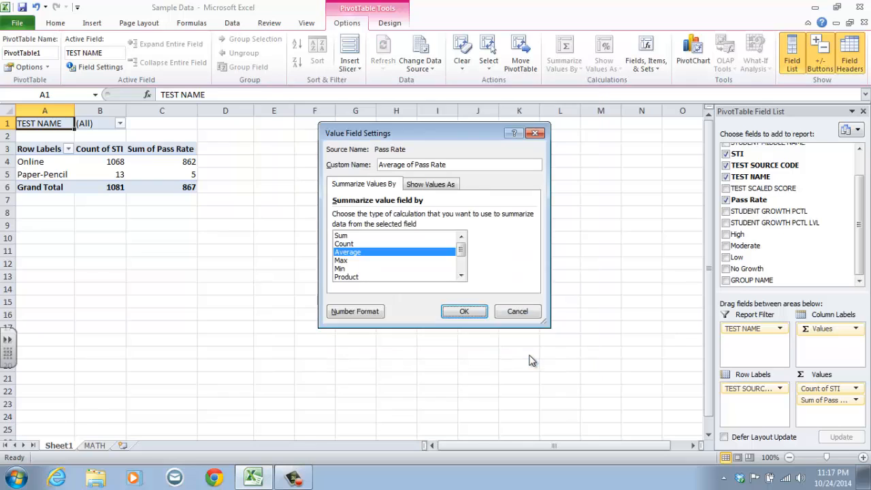
pyautogui.click(464, 312)
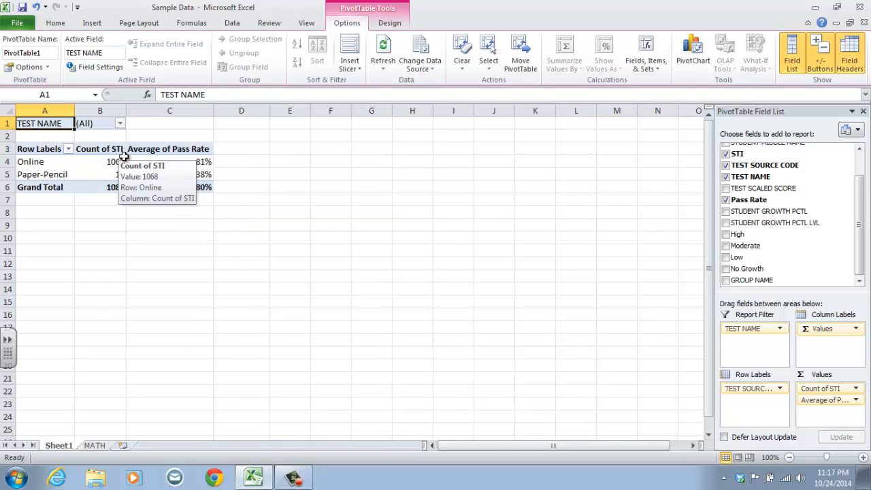
# Rename the Count of STI heading to "# of Students".
pyautogui.click(99, 149)
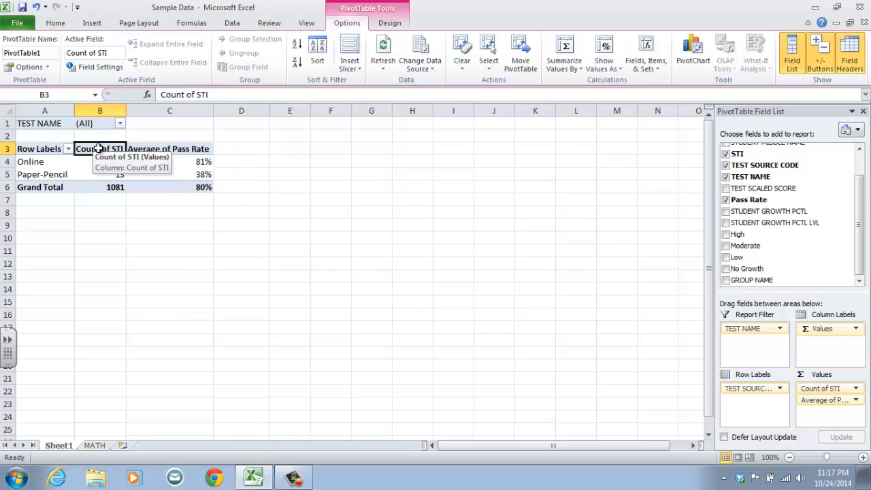
pyautogui.write('#')
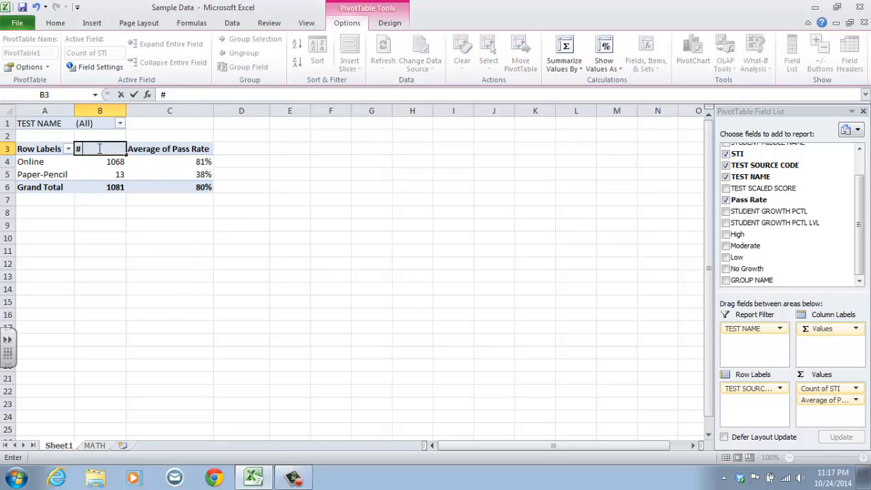
pyautogui.write(' of Studnents')
pyautogui.press('BackSpace')
pyautogui.press('BackSpace')
pyautogui.press('BackSpace')
pyautogui.press('BackSpace')
pyautogui.press('BackSpace')
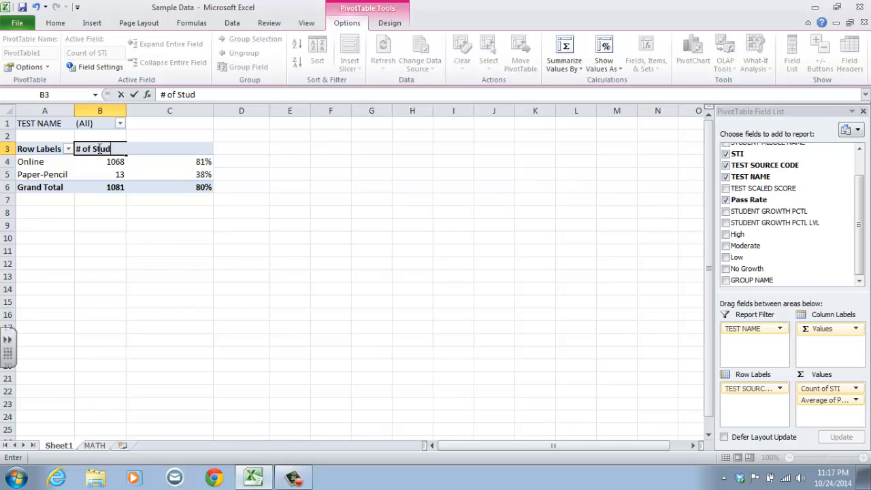
pyautogui.write('ents')
pyautogui.press('Return')
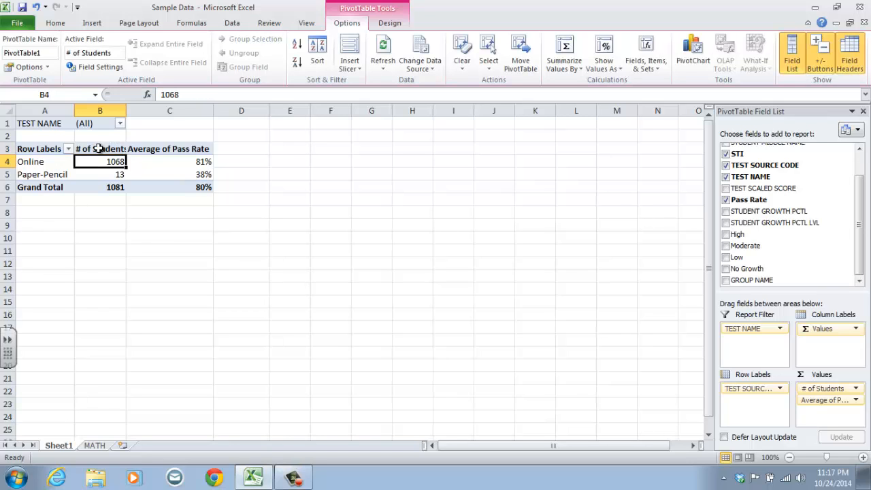
# Rename the Average of Pass Rate heading in C3 to "Pass Rate %".
pyautogui.click(183, 148)
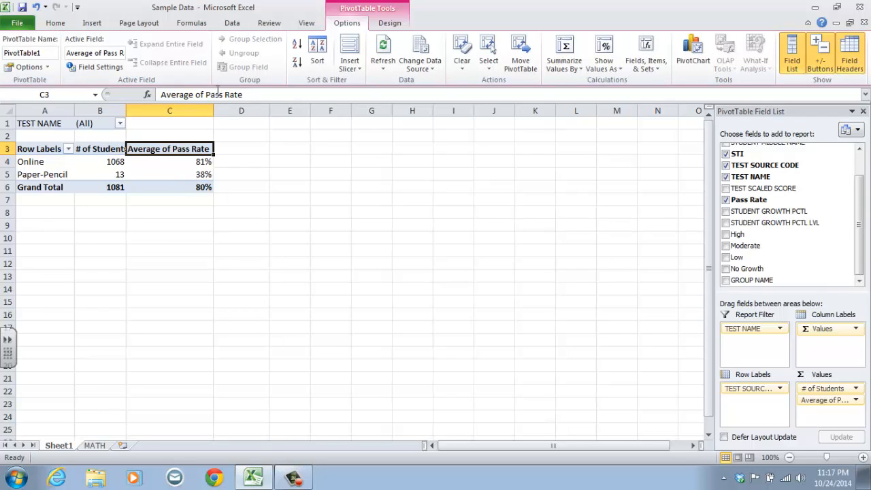
pyautogui.moveTo(206, 95); pyautogui.dragTo(158, 95)
pyautogui.press('Delete')
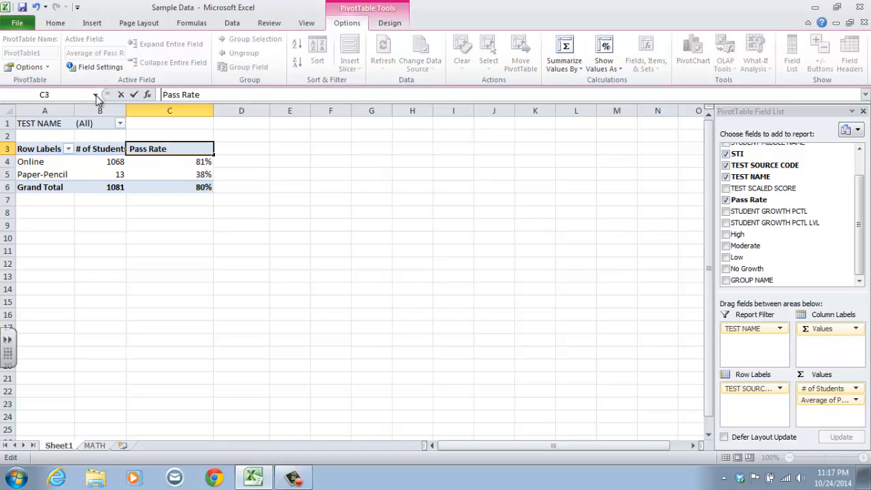
pyautogui.press('Delete')
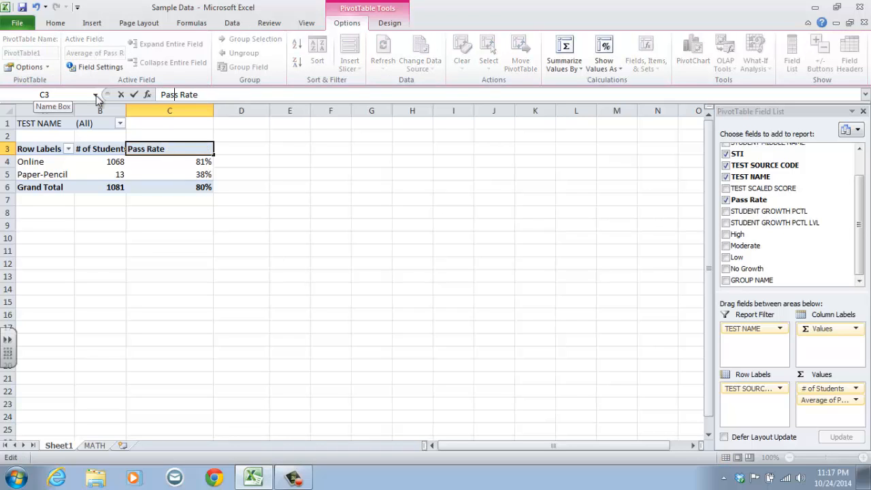
pyautogui.press('End')
pyautogui.press('Return')
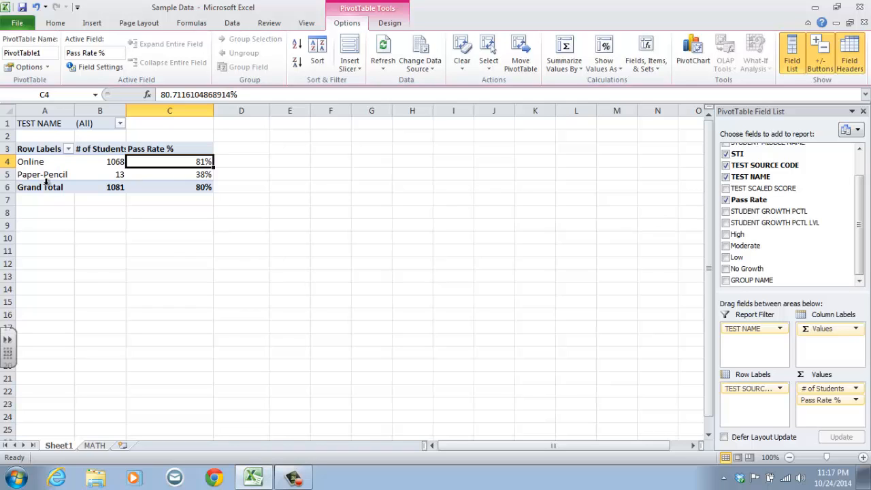
# Filter the test source PivotTable by TEST NAME to show only Algebra I.
pyautogui.moveTo(128, 176)
pyautogui.click(120, 124)
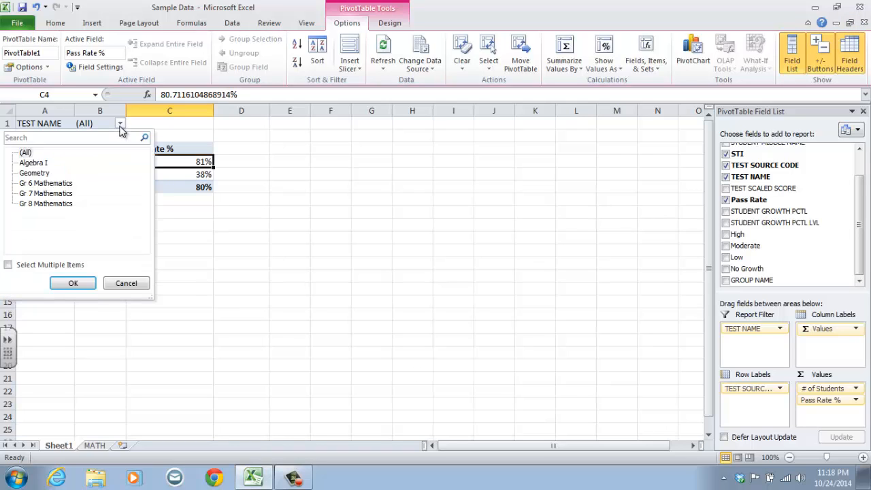
pyautogui.click(33, 162)
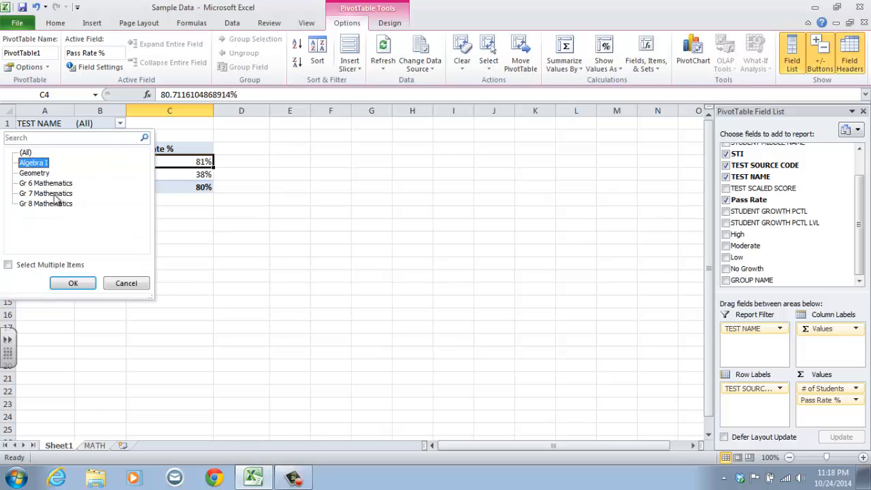
pyautogui.click(76, 283)
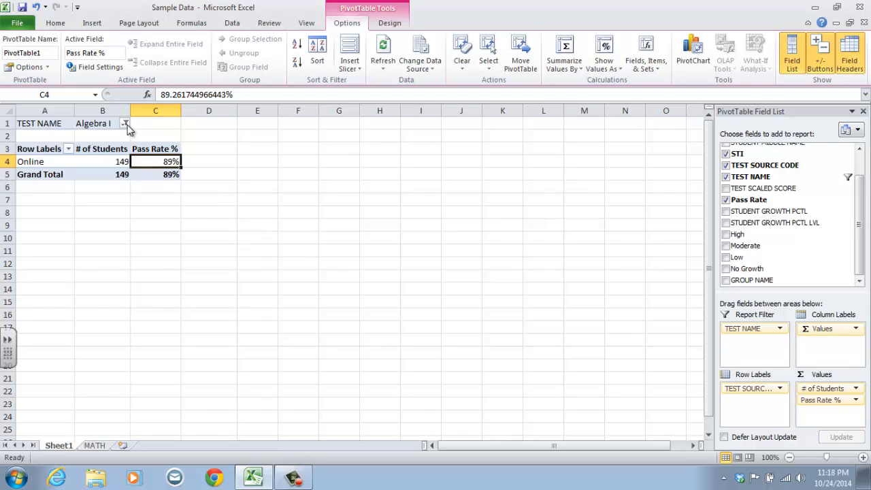
# Switch the TEST NAME report filter to Gr 6 Mathematics.
pyautogui.click(124, 124)
pyautogui.click(66, 184)
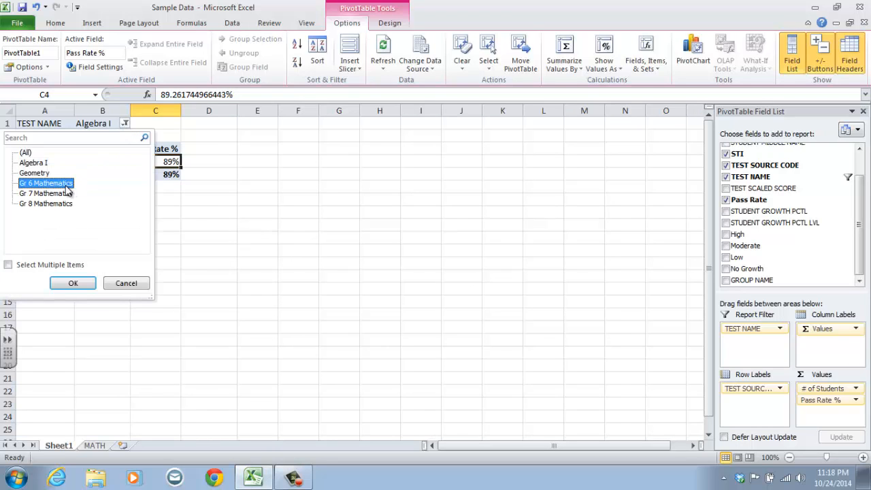
pyautogui.click(76, 284)
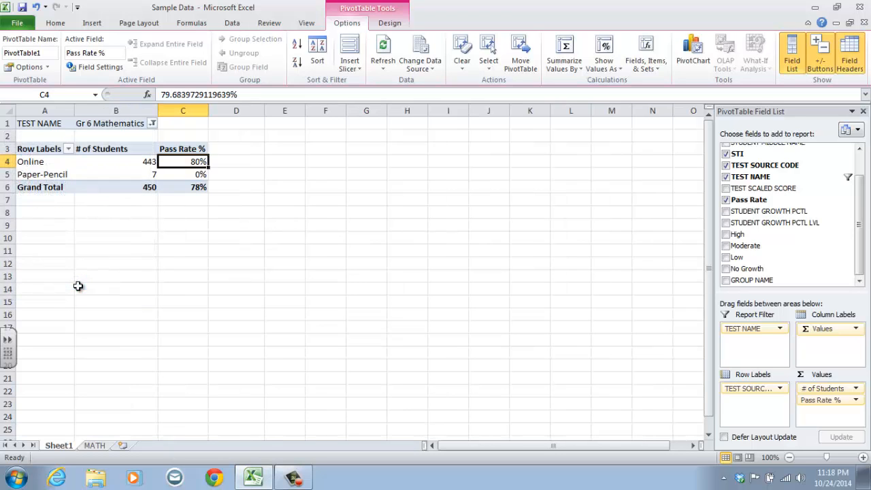
# Switch the TEST NAME report filter to Gr 7 Mathematics.
pyautogui.click(153, 125)
pyautogui.click(61, 194)
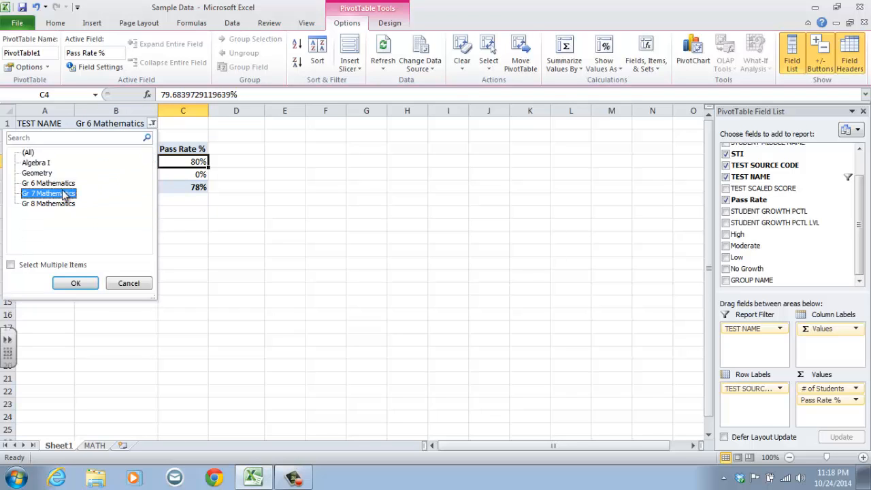
pyautogui.click(81, 283)
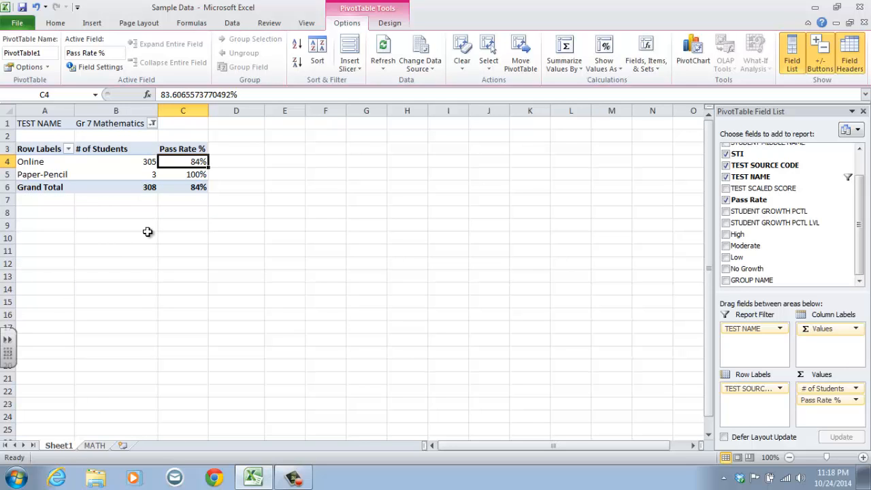
pyautogui.click(292, 477)
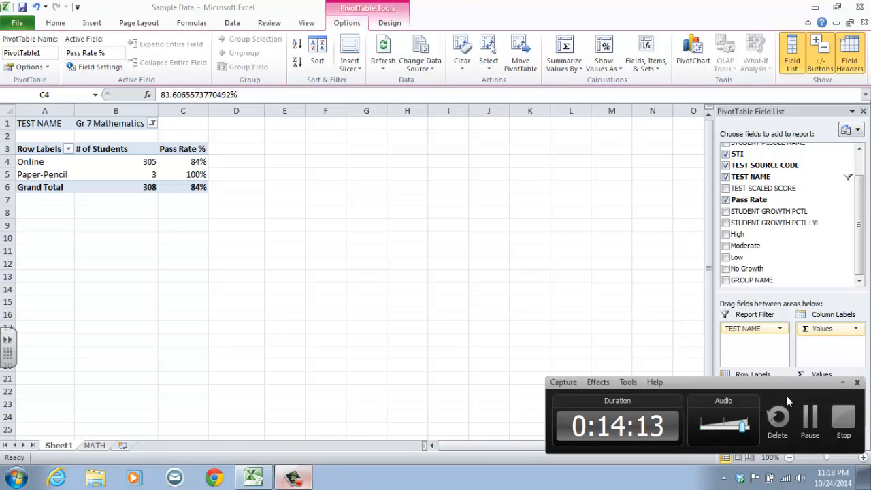